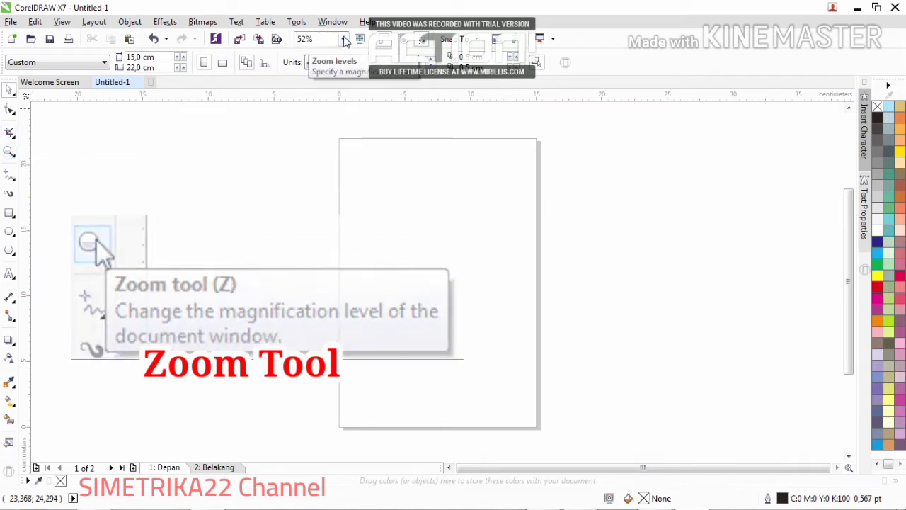
- Fit the view to the page and look over the other available zoom levels
click(343, 39)
click(327, 54)
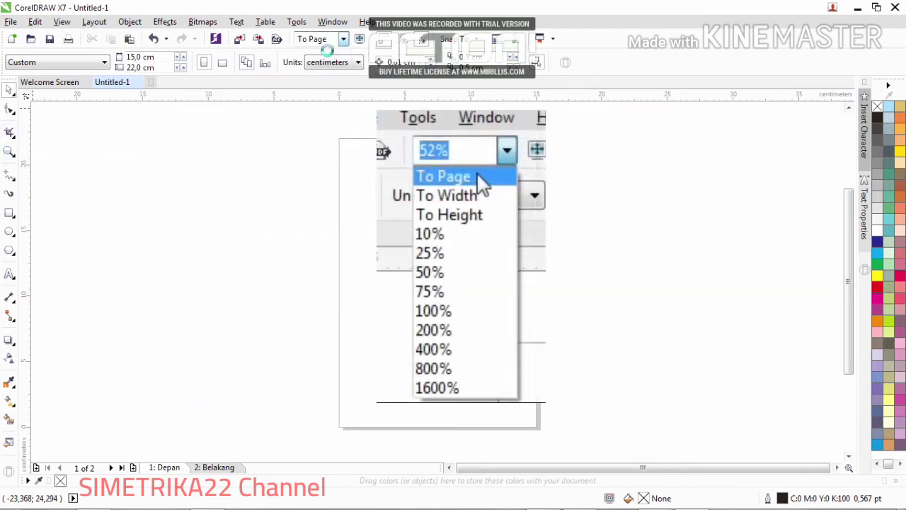
click(344, 39)
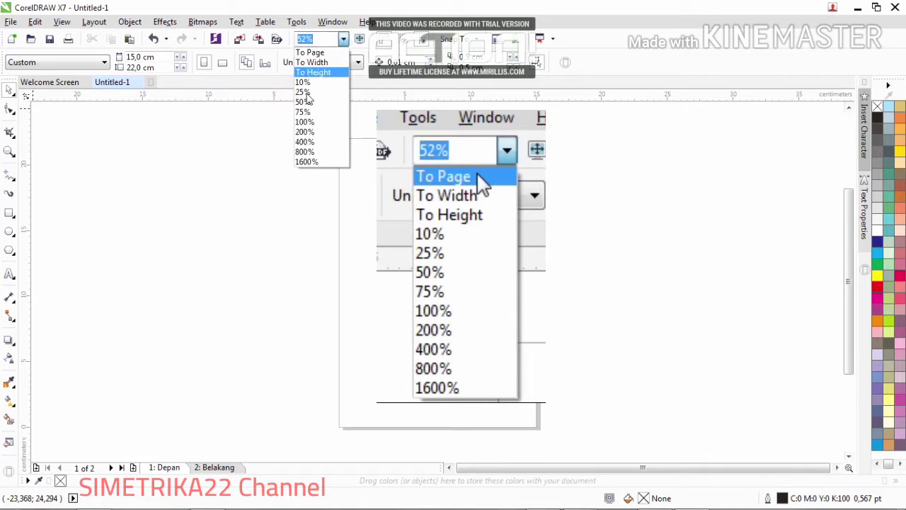
click(242, 149)
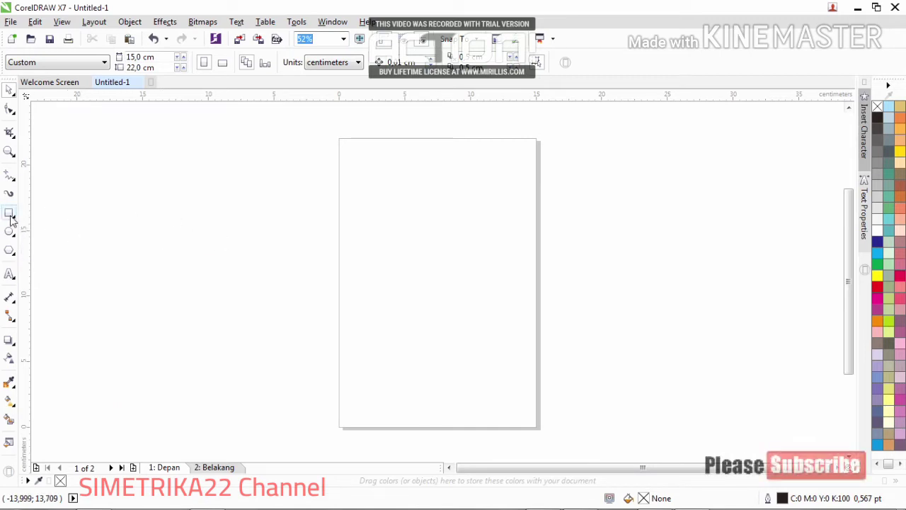
- With the Bézier tool, draw the left wall, small chimney peak and main gable roof of a house outline on the page's upper half
click(11, 179)
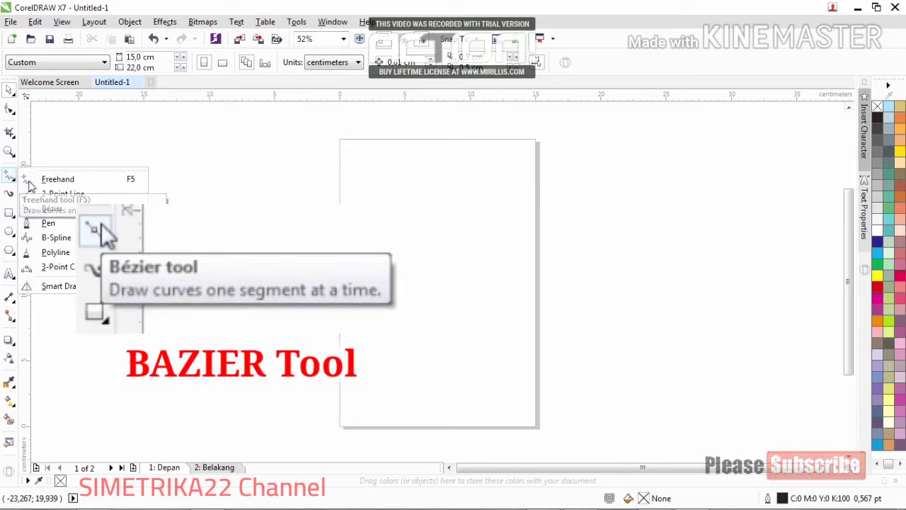
click(52, 208)
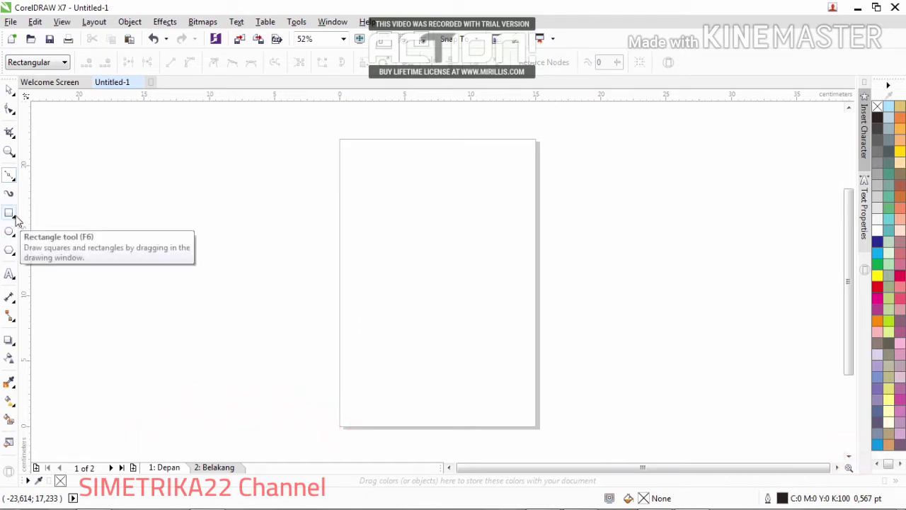
click(10, 275)
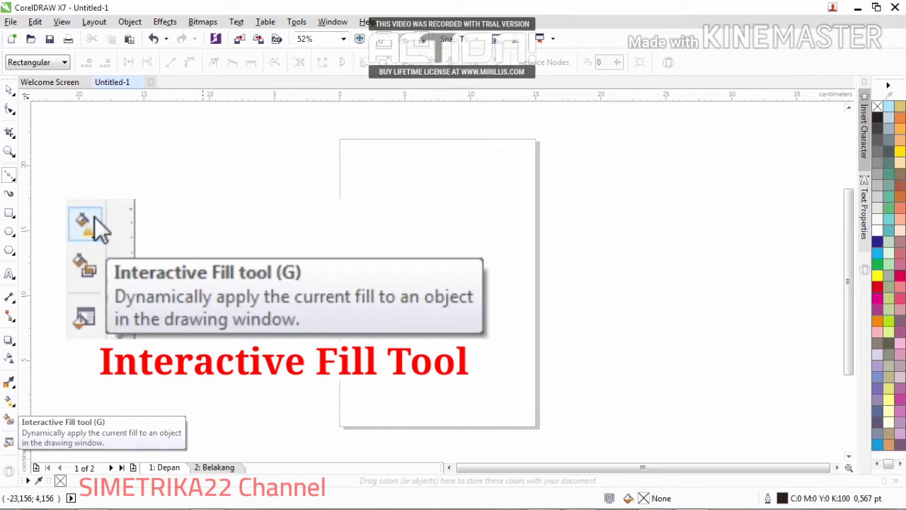
click(9, 401)
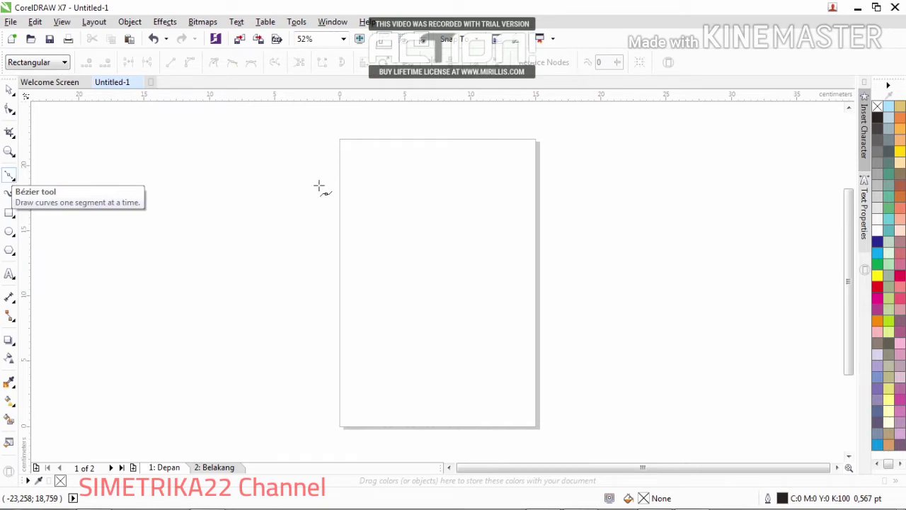
click(367, 288)
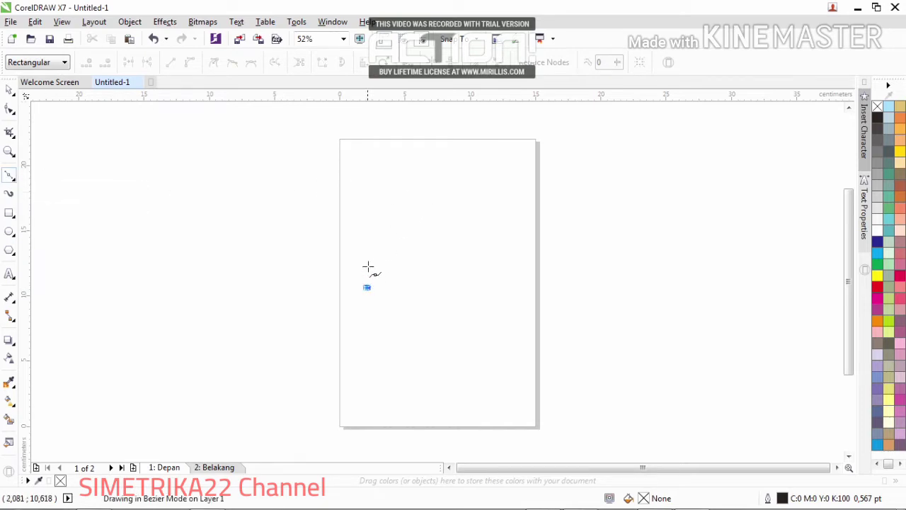
click(367, 228)
click(374, 217)
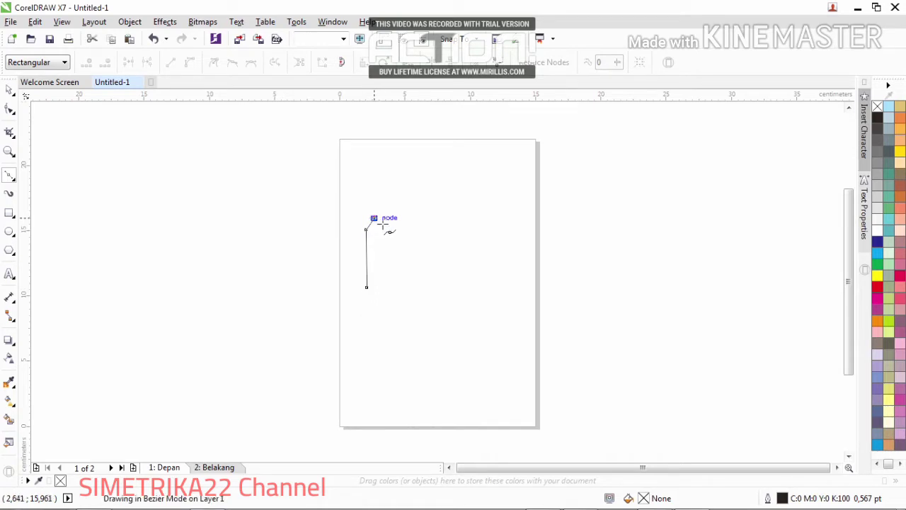
click(382, 224)
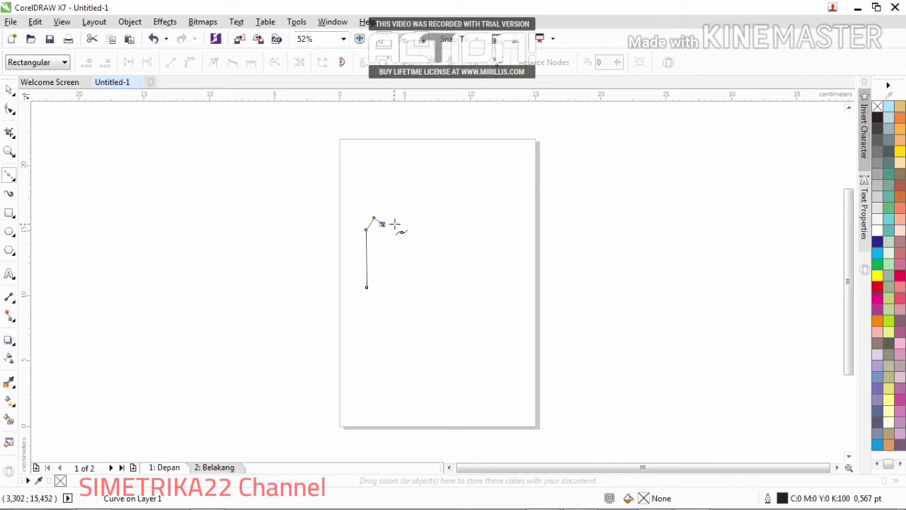
click(395, 223)
click(447, 176)
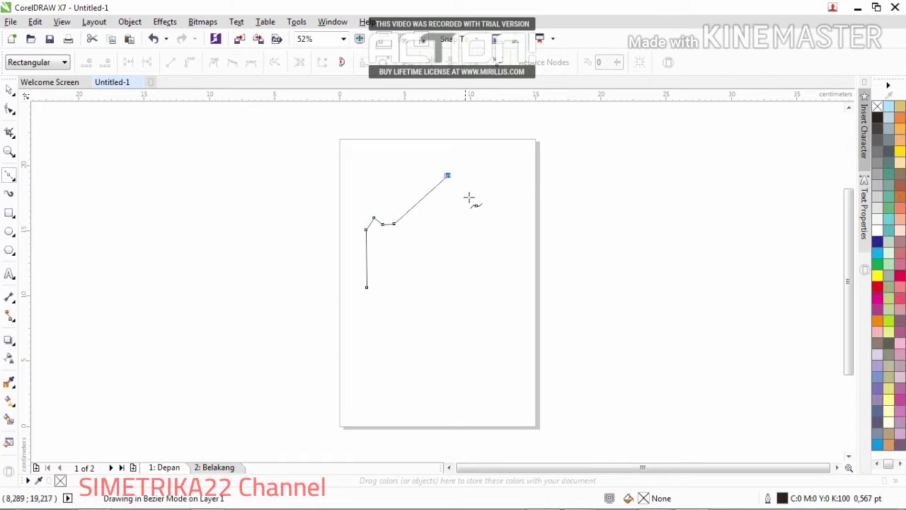
click(496, 224)
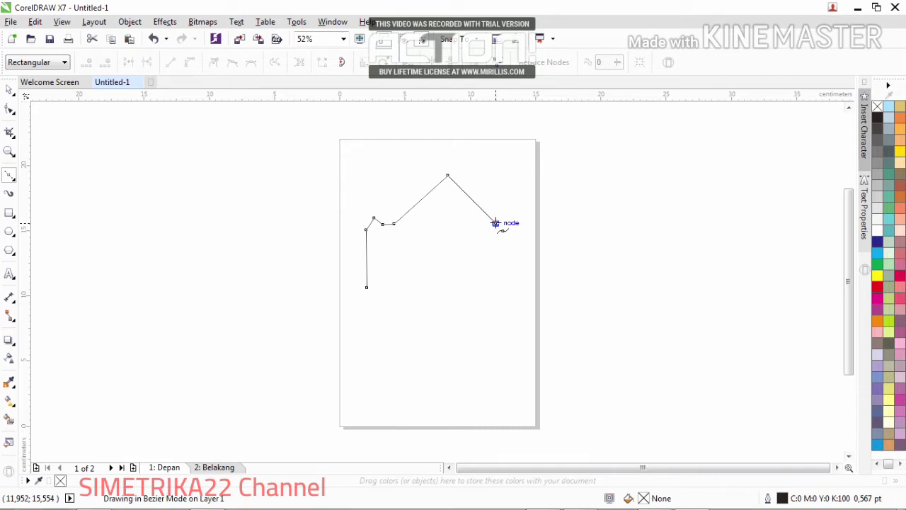
- Draw the right wall with a small rectangular projection and close the house outline along its base, about 9.9 by 8.6 cm overall
click(477, 224)
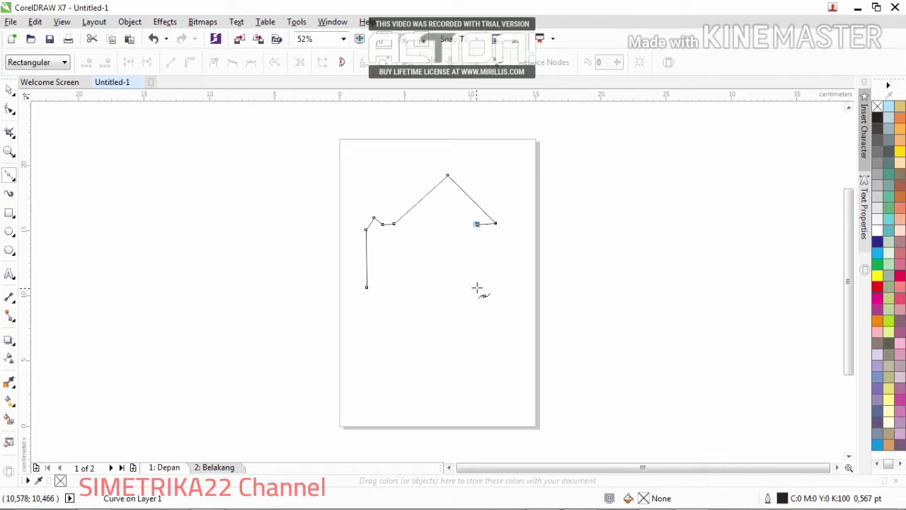
click(486, 249)
click(486, 259)
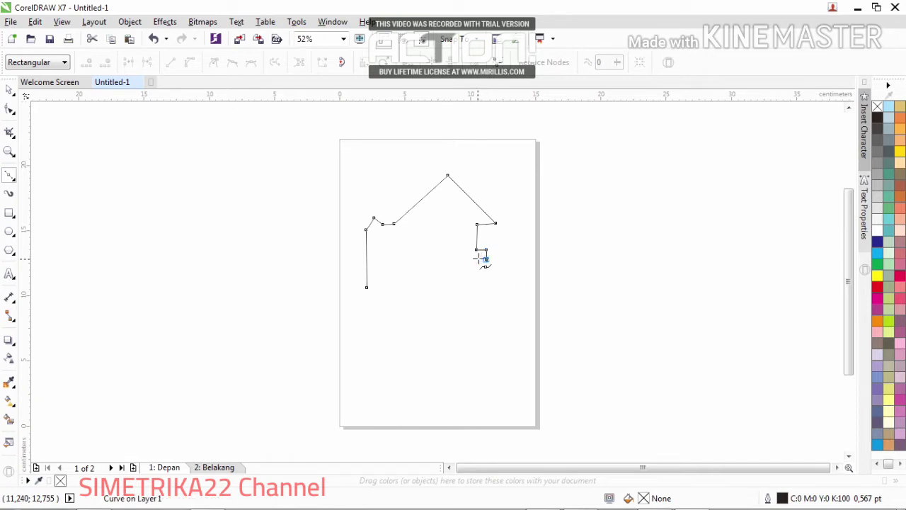
click(478, 259)
click(476, 286)
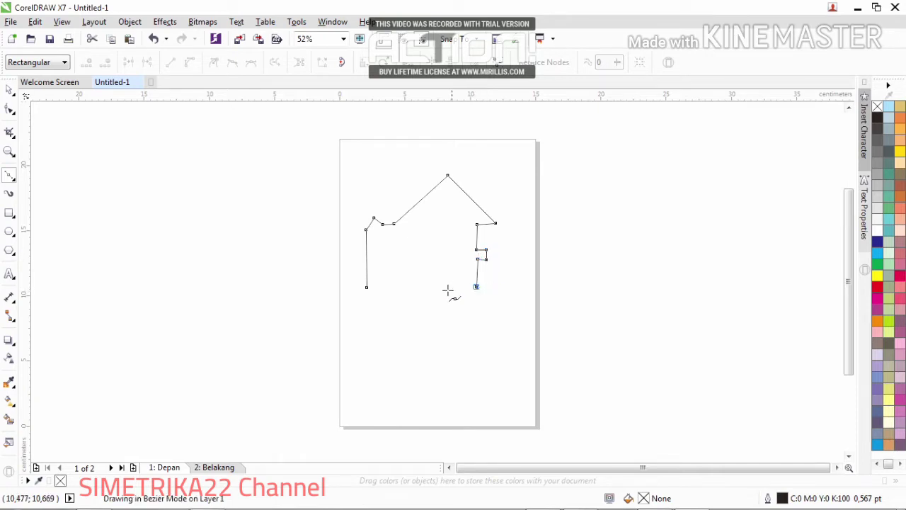
click(366, 287)
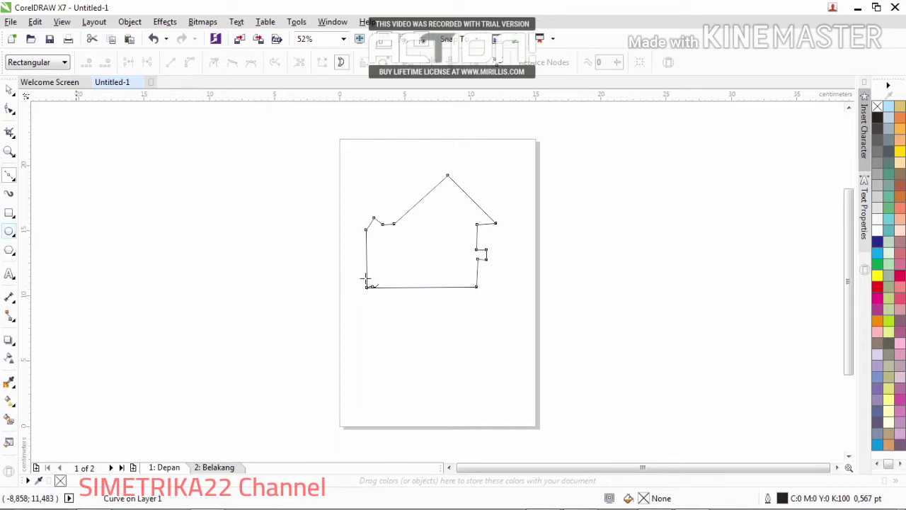
click(10, 89)
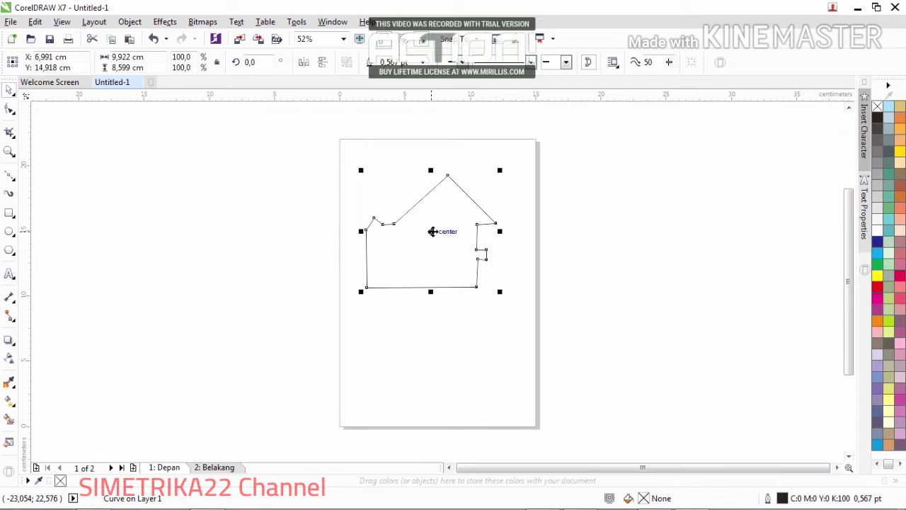
click(583, 245)
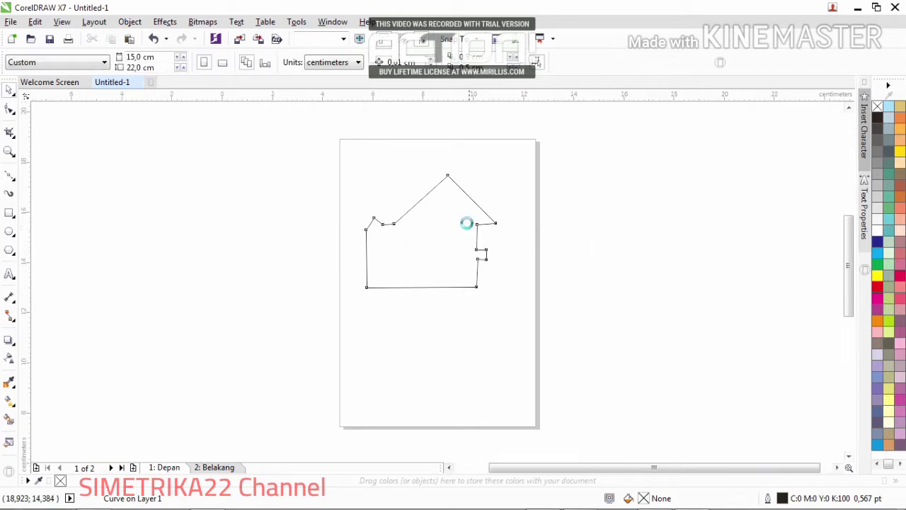
- Reshape the small peak at the house's left by shifting its tip slightly and lowering the two nodes between it and the main roof
scroll(467, 227, up, 4)
scroll(467, 222, down, 2)
scroll(465, 224, down, 3)
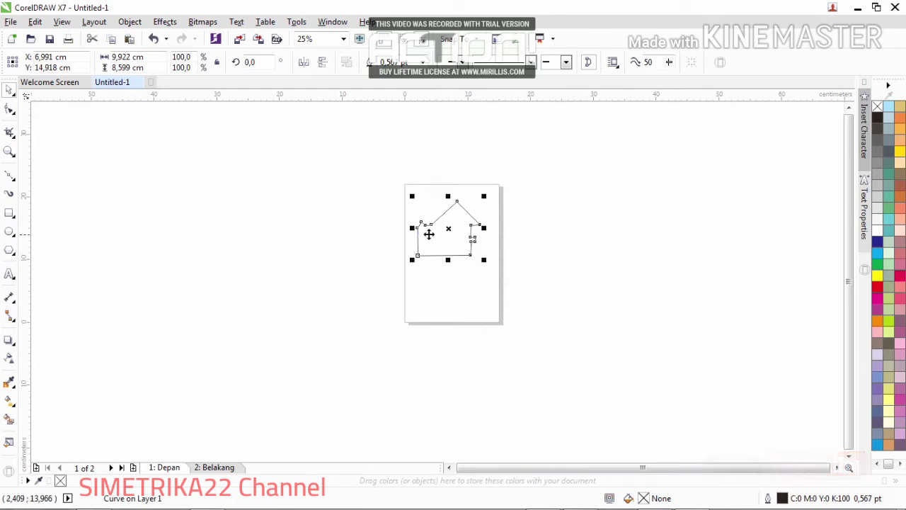
scroll(450, 244, up, 1)
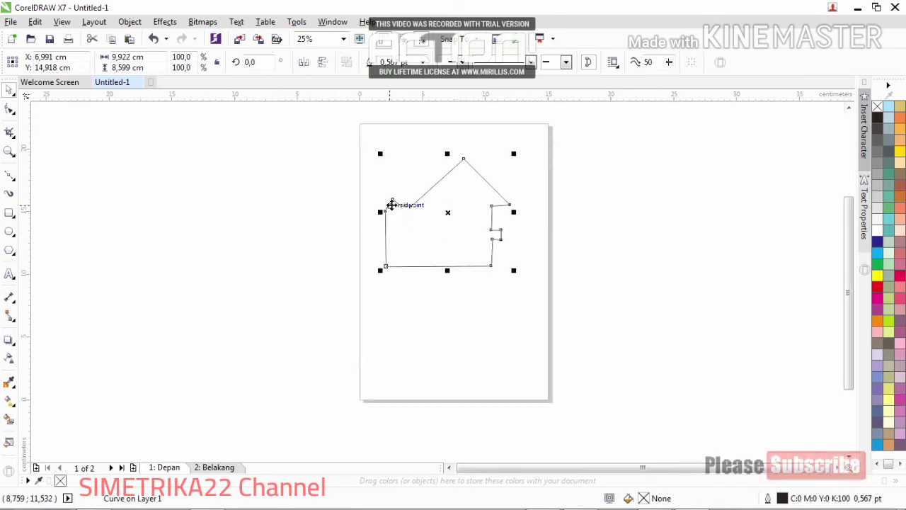
scroll(392, 203, up, 1)
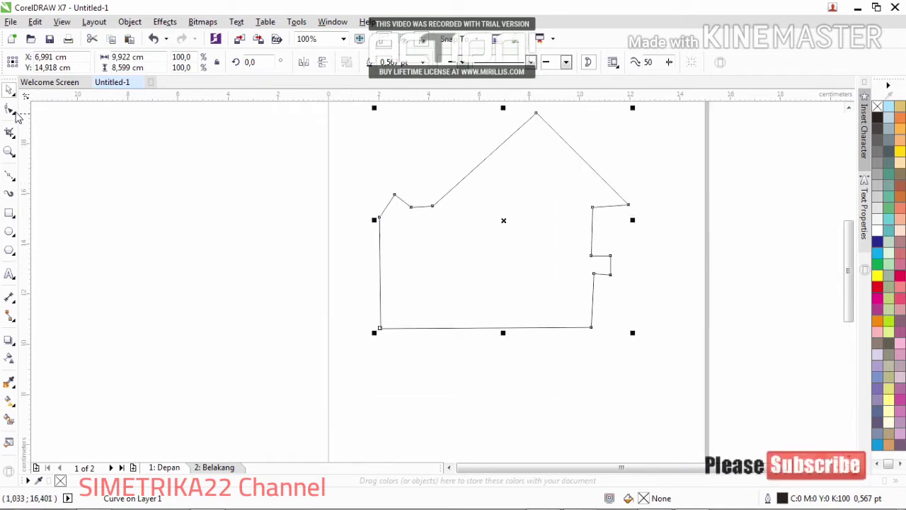
click(10, 109)
scroll(420, 209, up, 1)
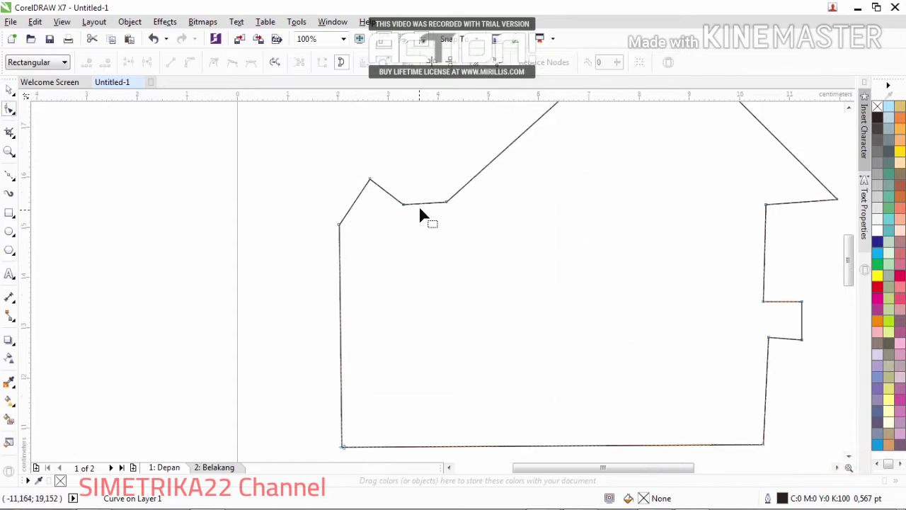
drag(369, 180, 373, 183)
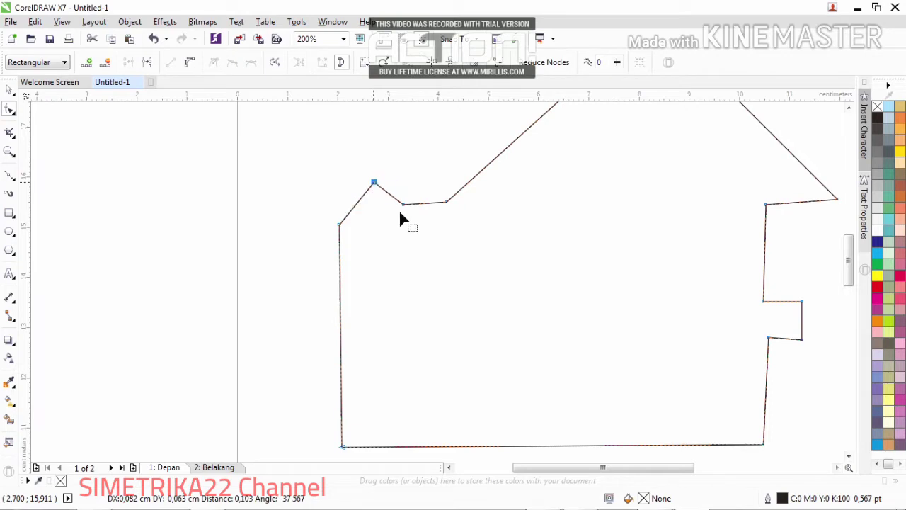
drag(400, 214, 412, 219)
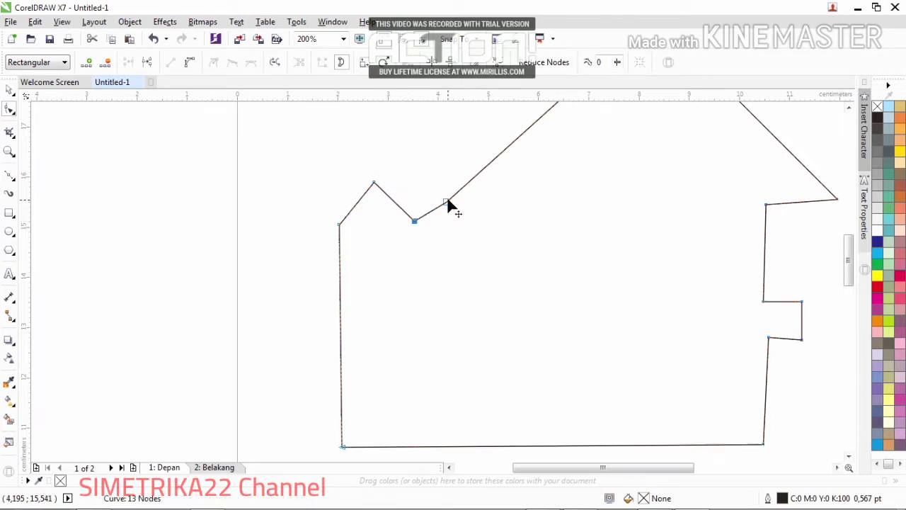
drag(446, 202, 429, 221)
- Move the main roof's apex down and left, lower the right eave's nodes, and align its inner corner with the right wall
scroll(559, 216, down, 2)
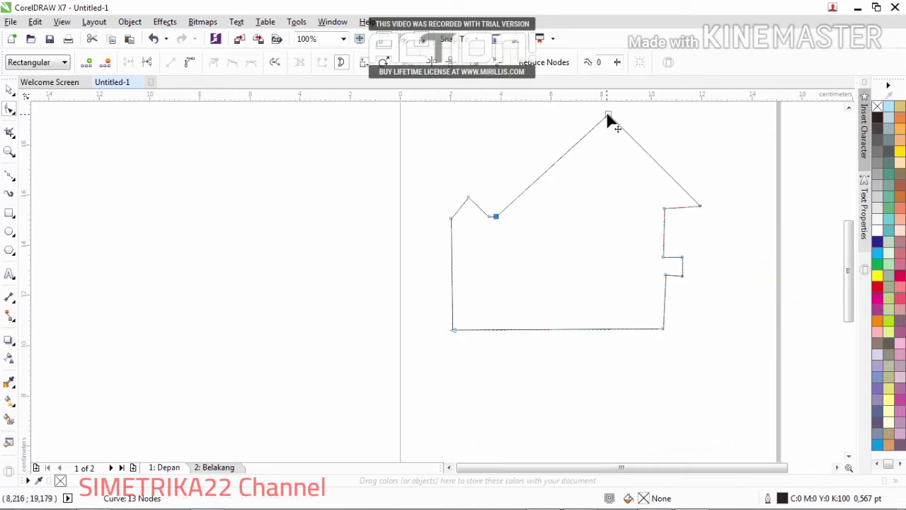
drag(607, 116, 580, 130)
drag(713, 203, 639, 228)
drag(699, 206, 695, 220)
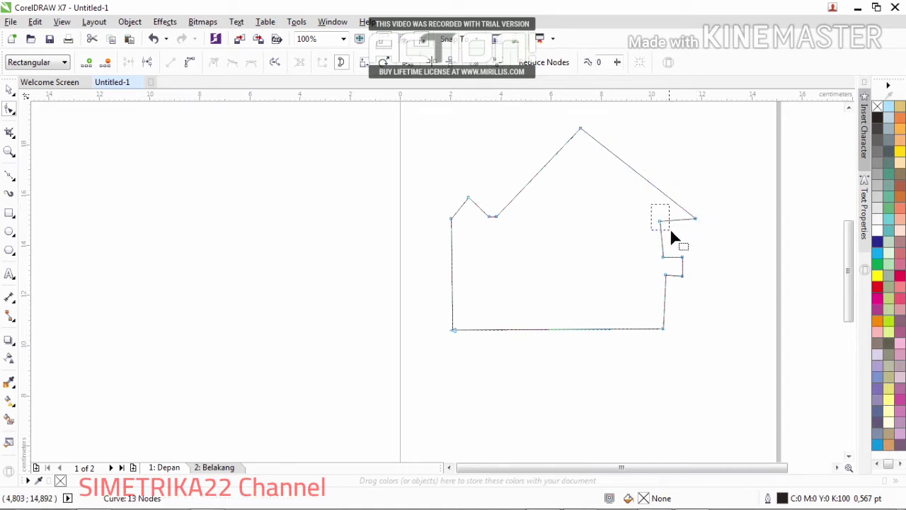
scroll(669, 231, up, 4)
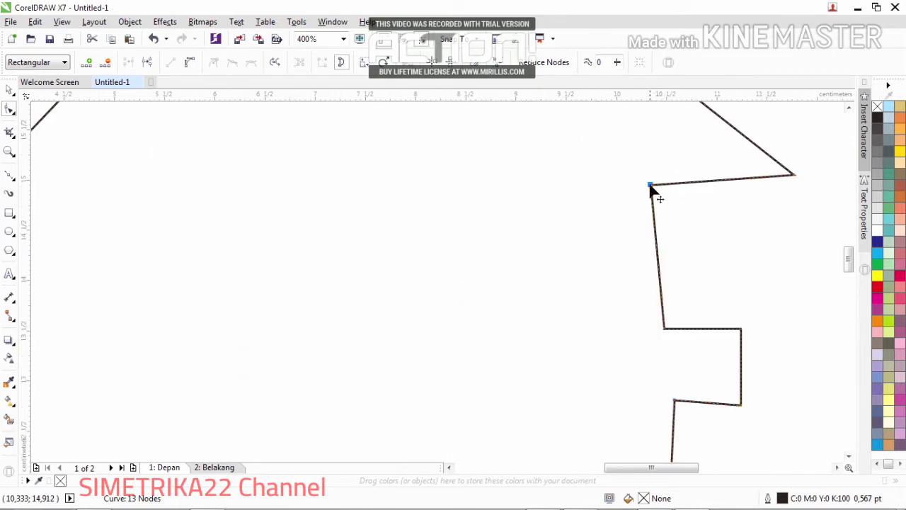
drag(651, 185, 665, 212)
- Adjust the two lower nodes of the right wall's projection to straighten its underside and the wall below, and deselect the outline
scroll(691, 311, down, 4)
scroll(681, 302, up, 4)
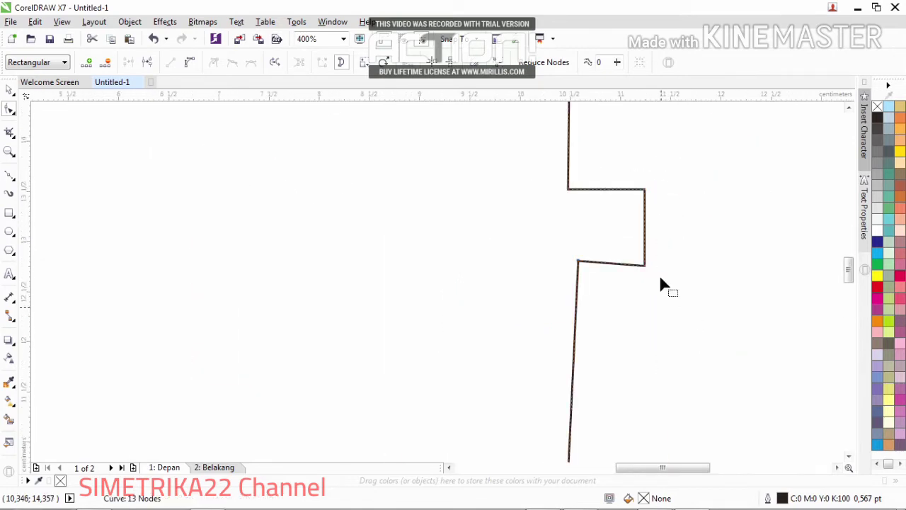
drag(646, 268, 647, 257)
drag(577, 261, 574, 262)
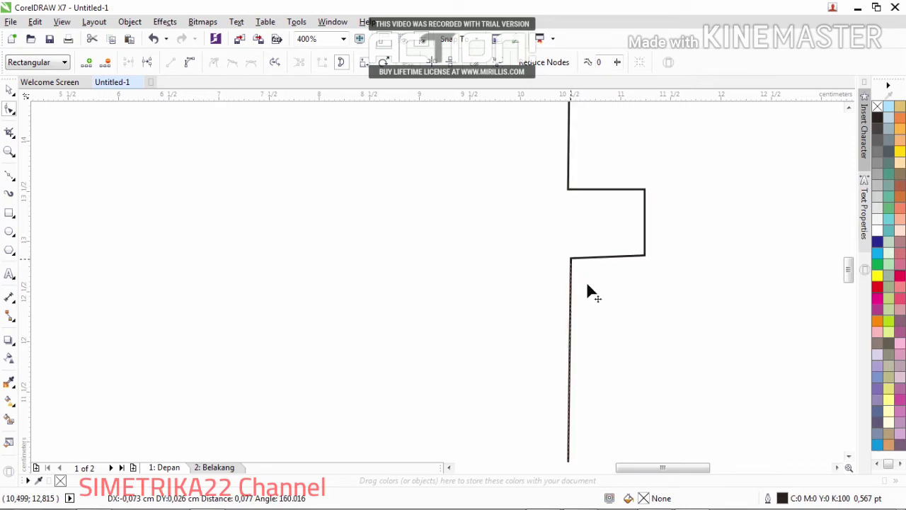
scroll(589, 312, down, 2)
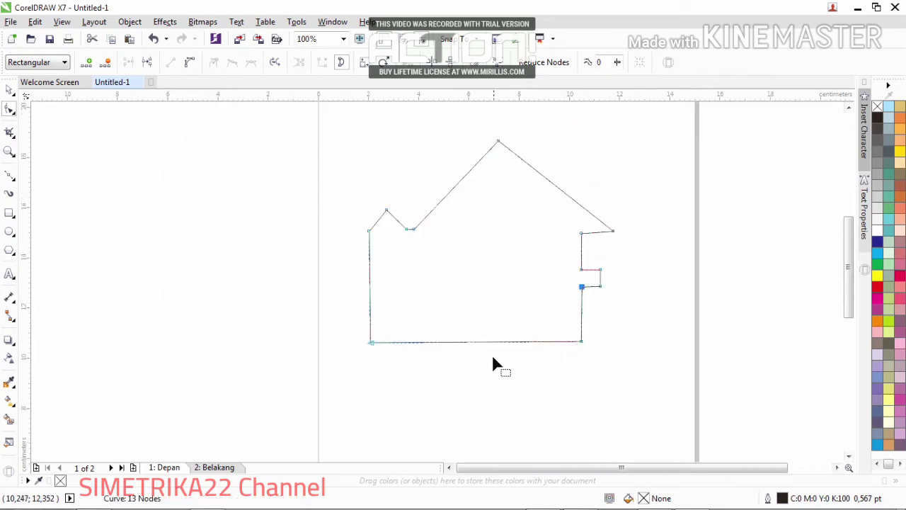
scroll(488, 360, up, 1)
scroll(485, 253, down, 2)
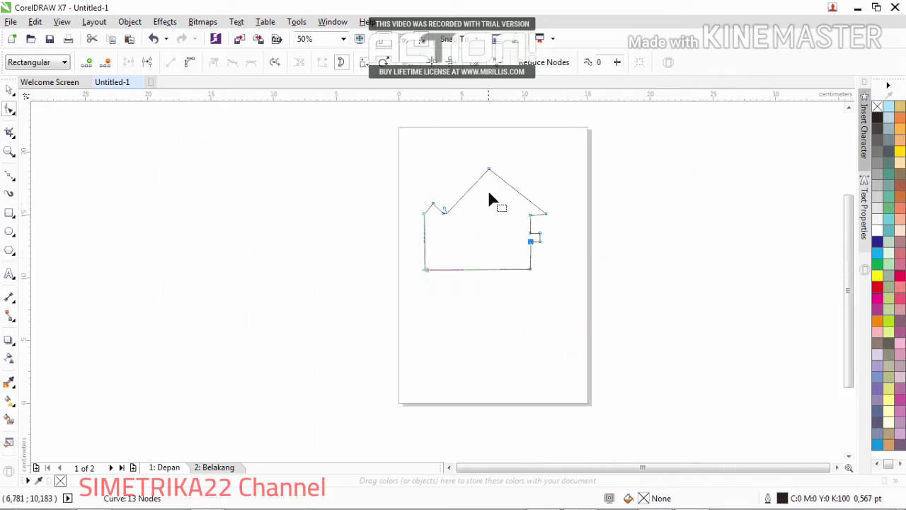
click(9, 90)
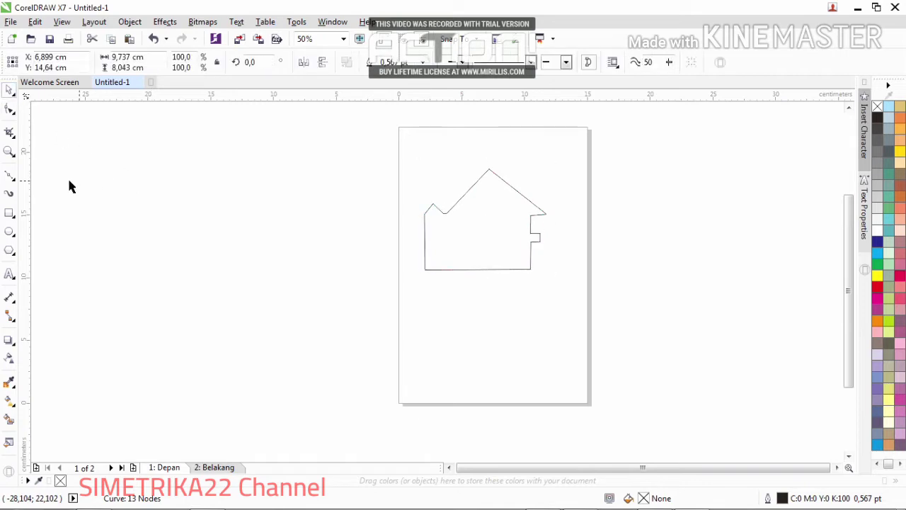
key(Escape)
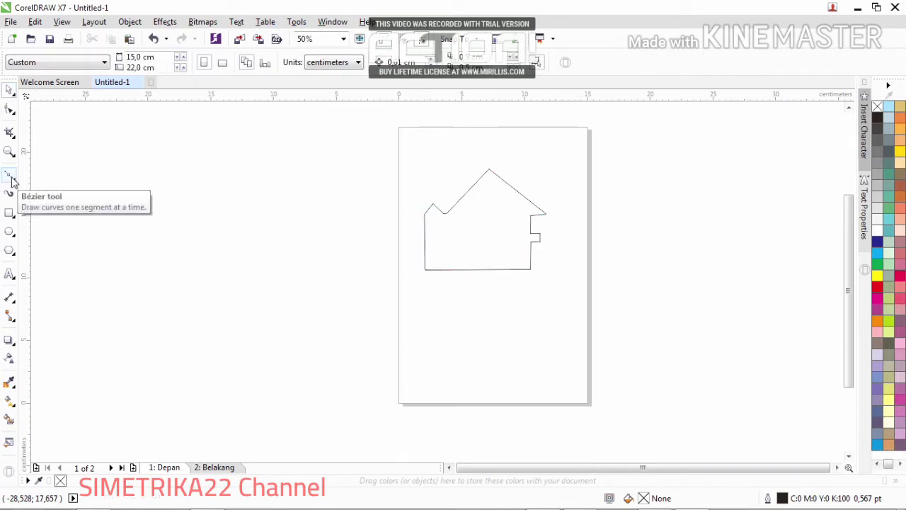
- Start a star outline below the house with the Bézier tool, drawing straight segments for its left, top and upper-right points
click(10, 177)
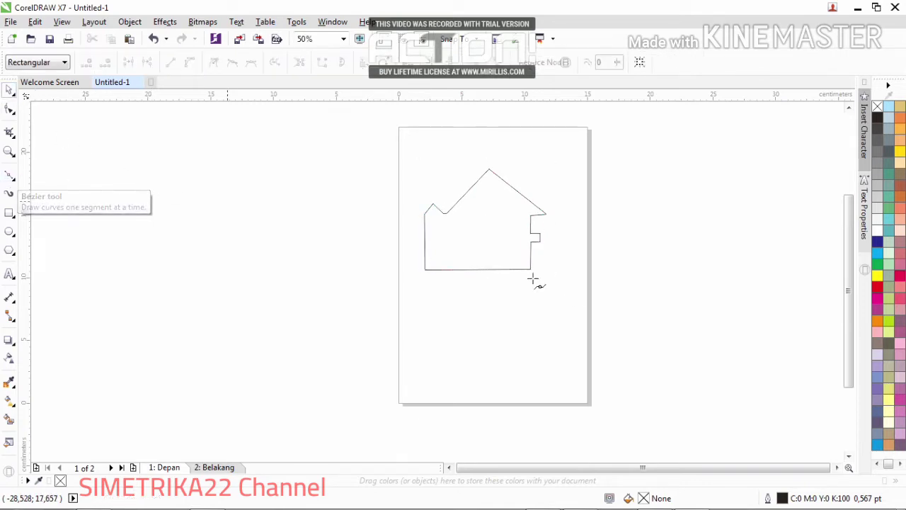
click(420, 356)
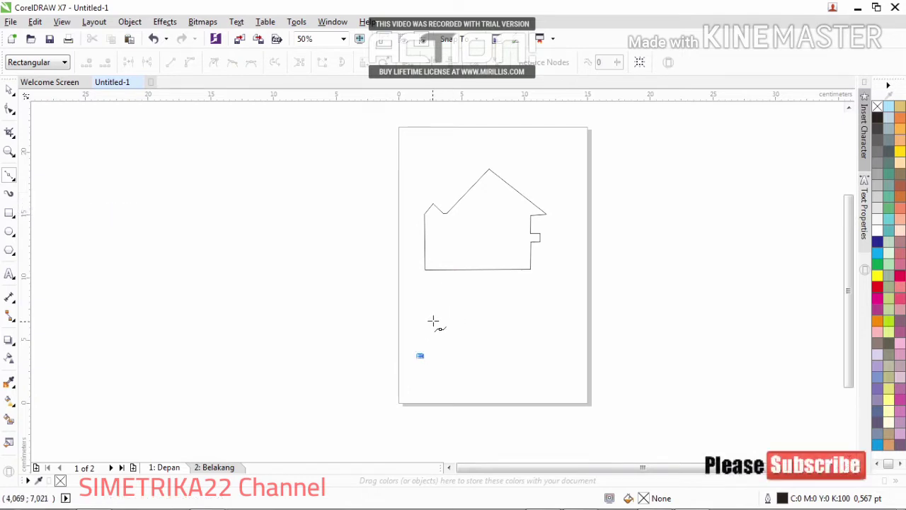
click(434, 333)
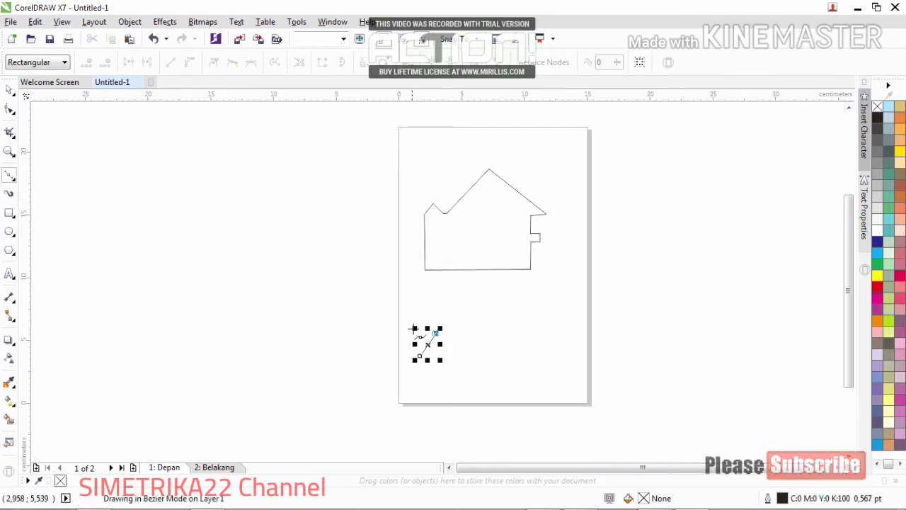
click(406, 328)
click(438, 312)
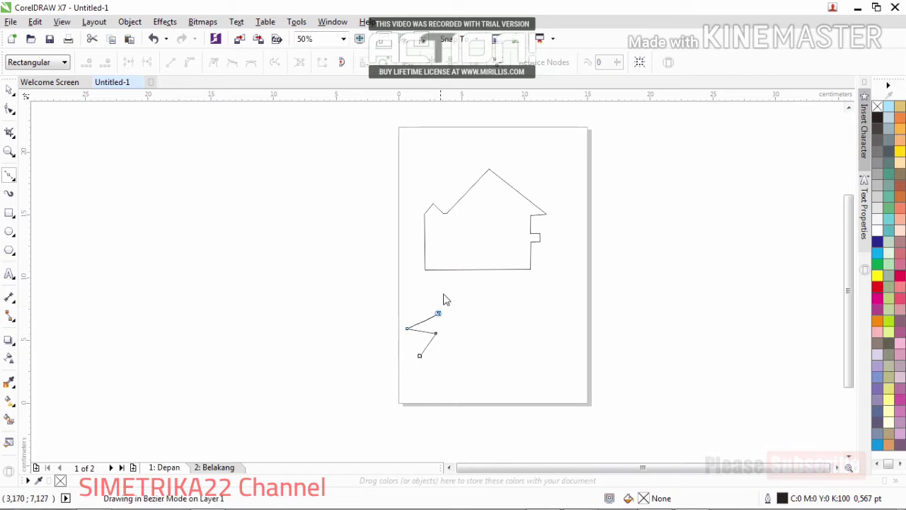
click(450, 281)
click(461, 307)
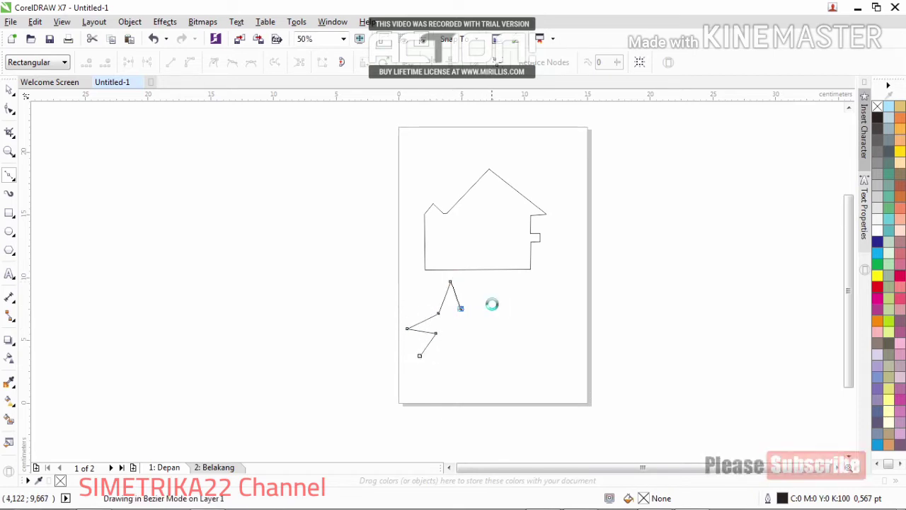
click(495, 304)
click(465, 330)
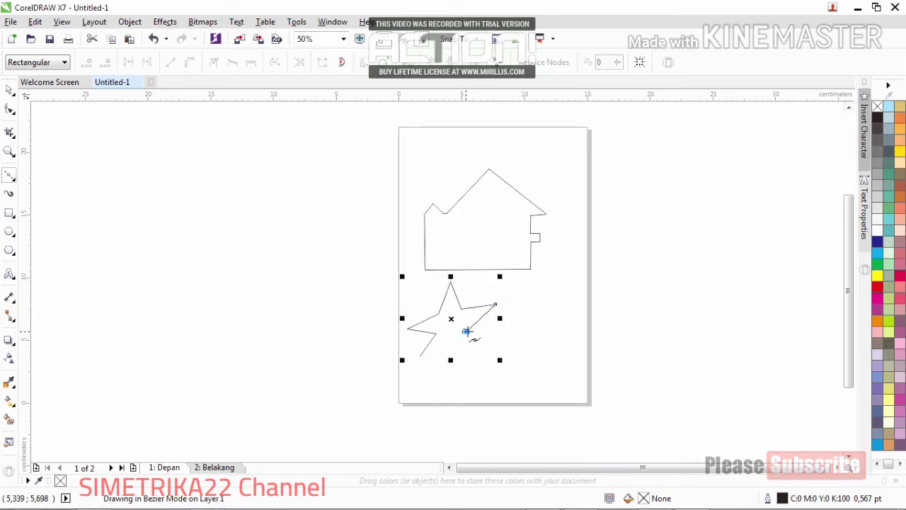
- Draw the star's long right point and its lower point, and close the outline at its starting node
click(558, 341)
click(453, 338)
click(458, 365)
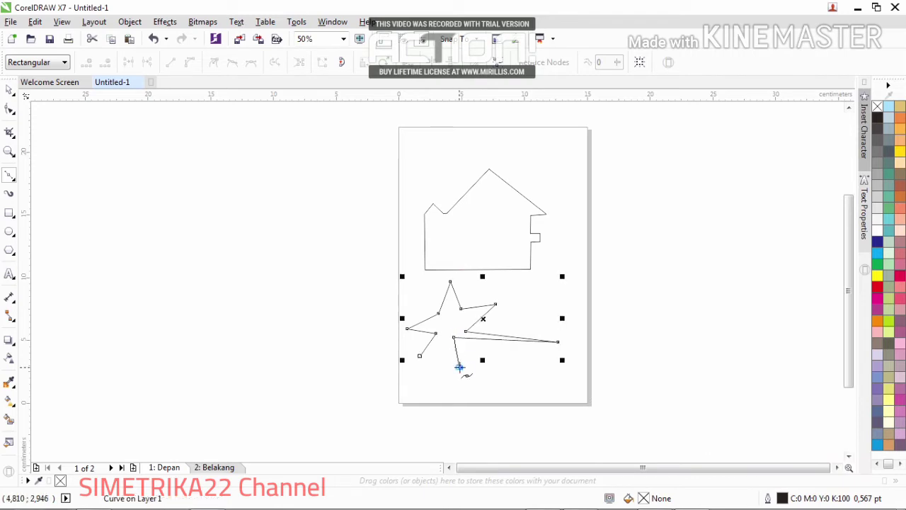
click(443, 342)
click(419, 355)
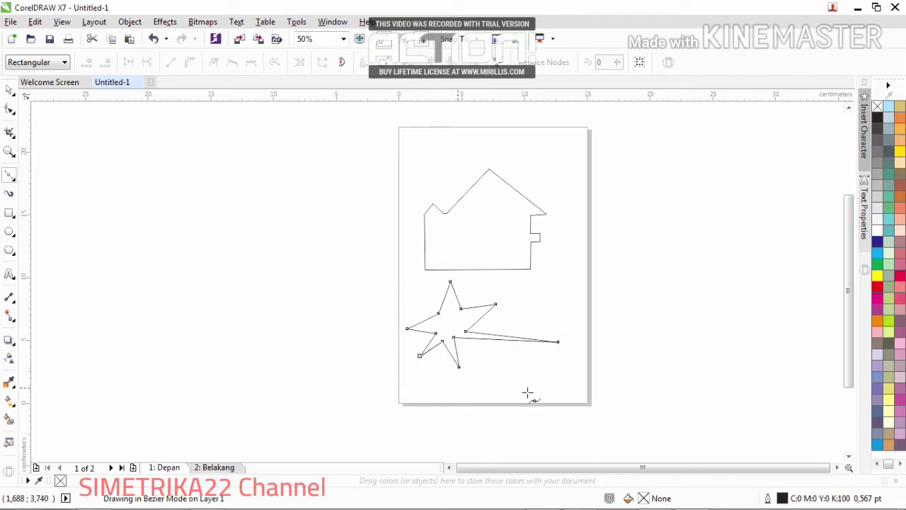
- Reshape the star to about 9.3 by 7 cm by shortening its long point, shifting the left tip, and lowering the inner nodes beside the top point
click(10, 108)
drag(558, 341, 527, 368)
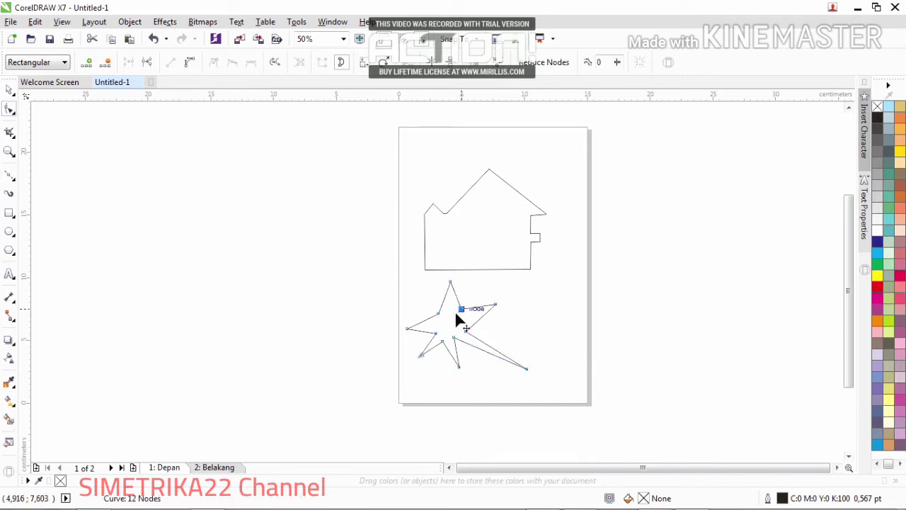
drag(460, 310, 446, 323)
click(436, 312)
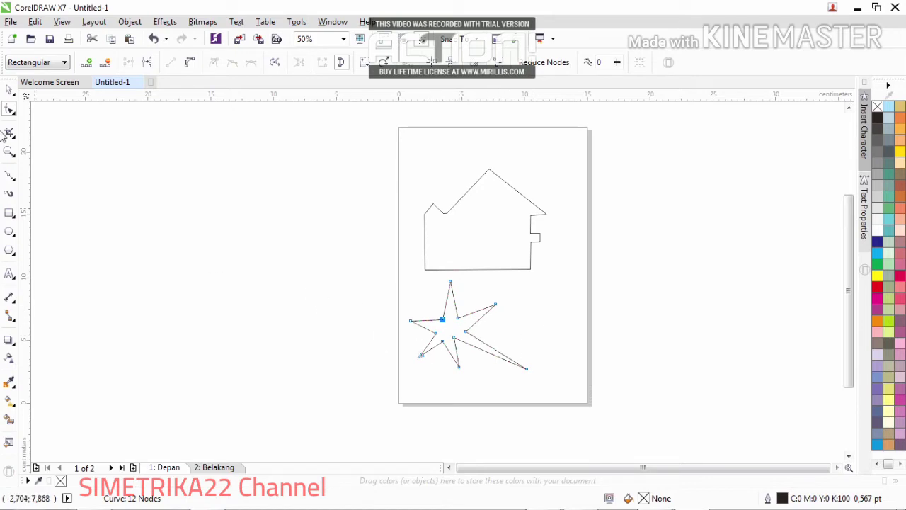
click(9, 108)
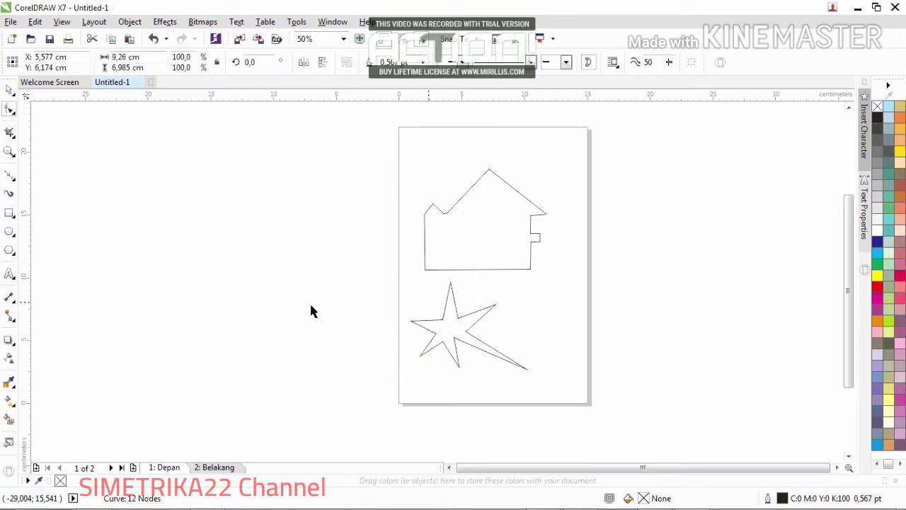
click(537, 282)
click(467, 320)
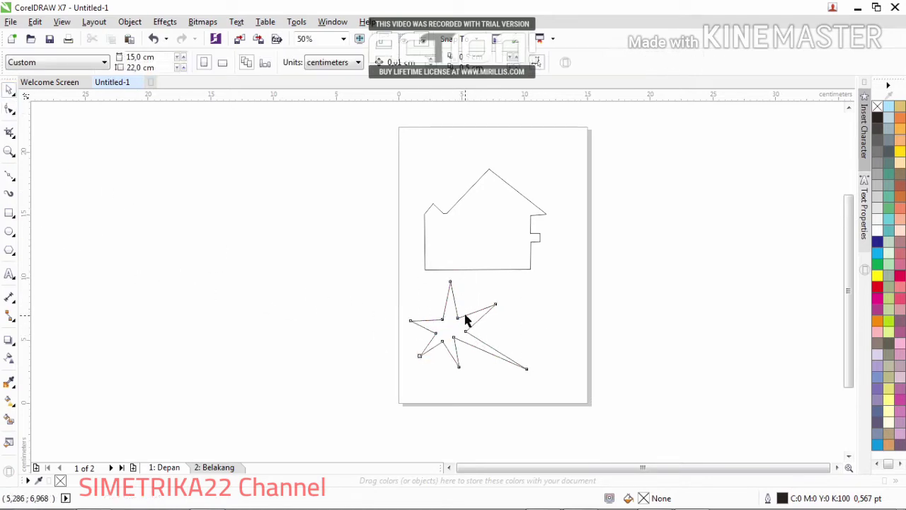
- Draw an open three-segment line beside the star with the Bézier tool, about 2.3 by 8.1 cm, and select it
click(549, 291)
click(548, 338)
click(573, 374)
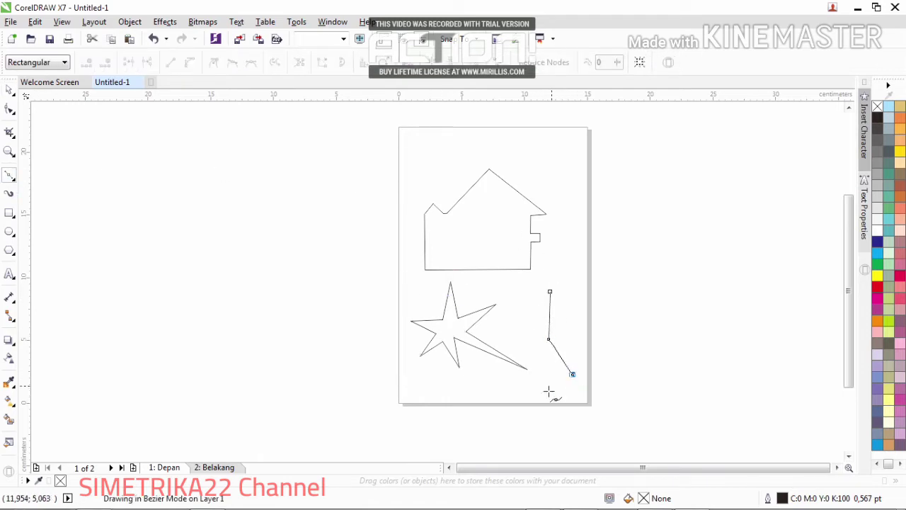
double_click(544, 393)
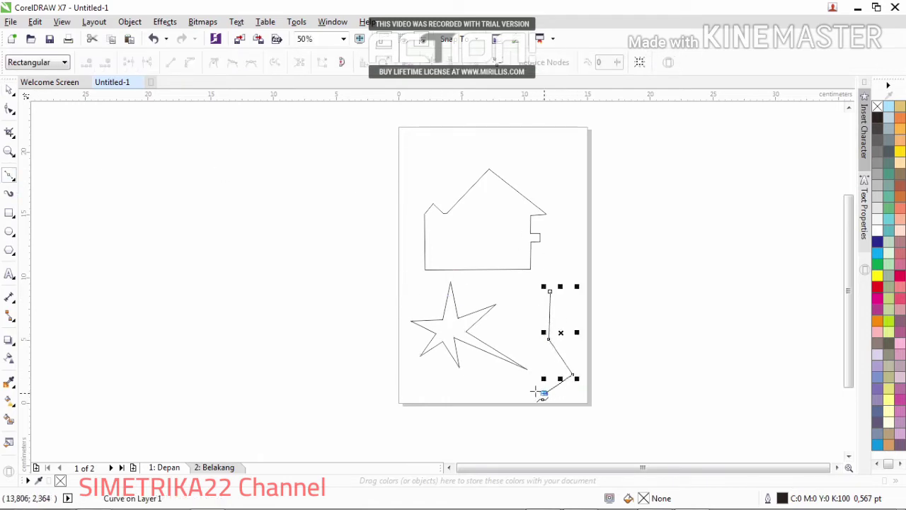
click(595, 337)
key(space)
click(554, 348)
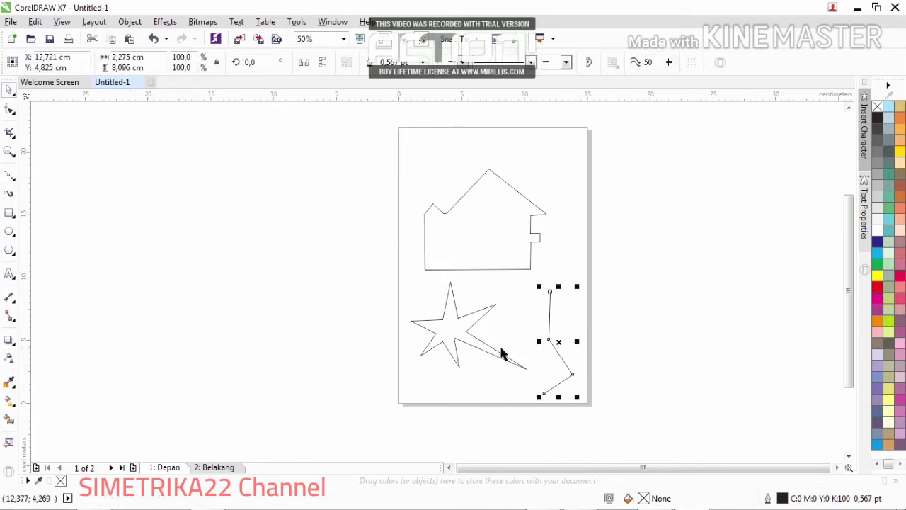
- Select the closed star and house outlines in turn to compare them with the open line
click(487, 243)
click(480, 268)
click(459, 344)
click(456, 268)
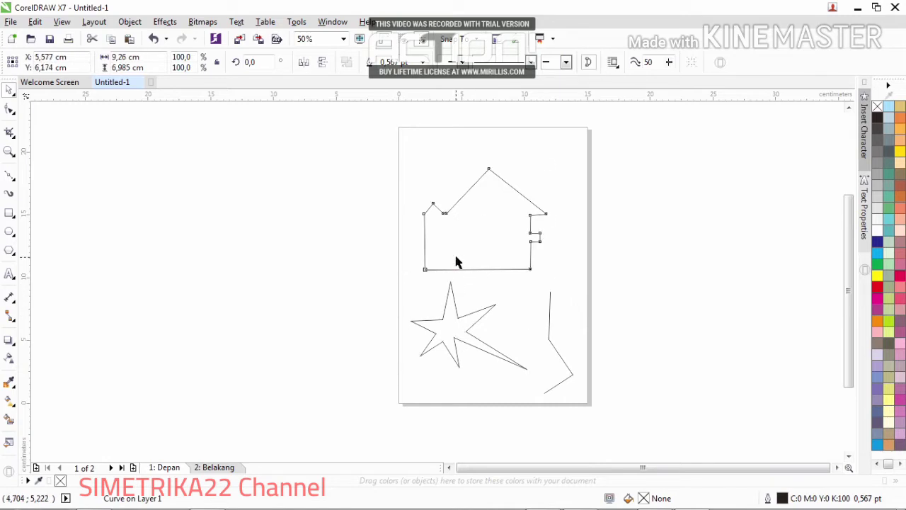
click(456, 267)
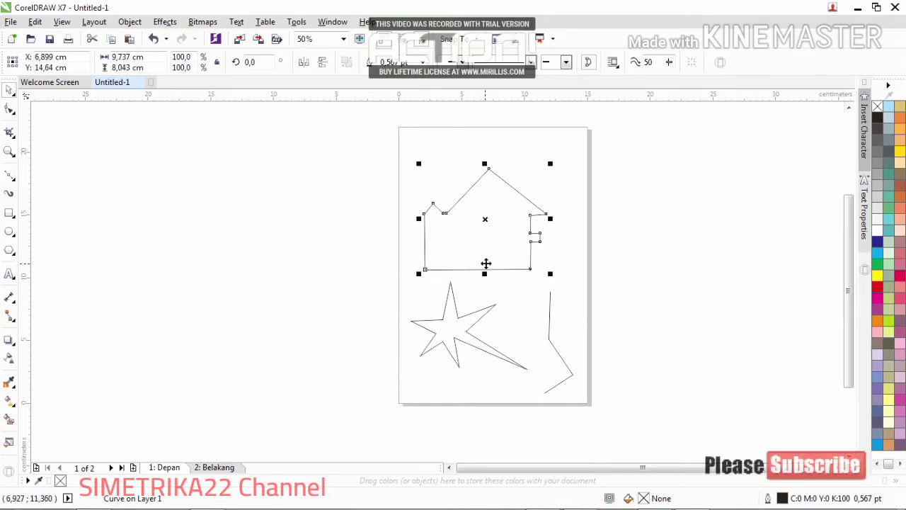
- Draw a closed four-sided shape between the star and the open line with the Bézier tool, about 2.6 by 3.8 cm
click(9, 175)
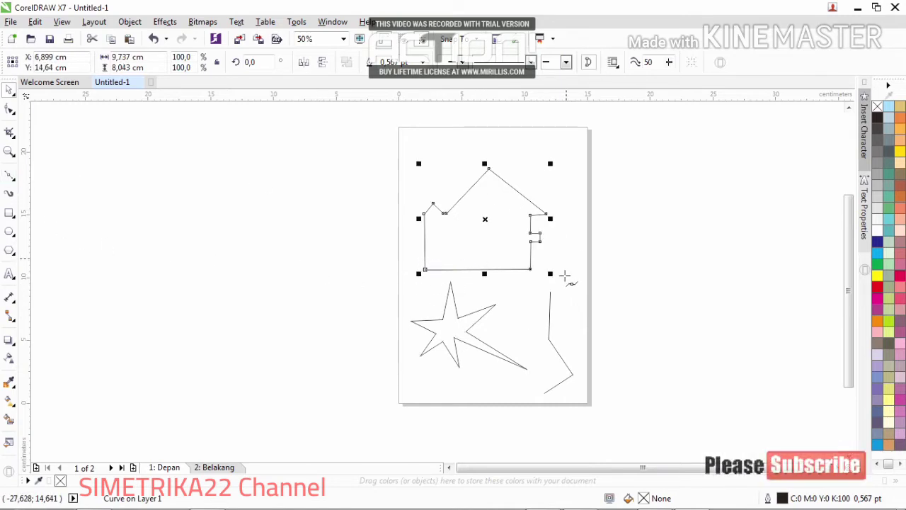
scroll(505, 368, up, 1)
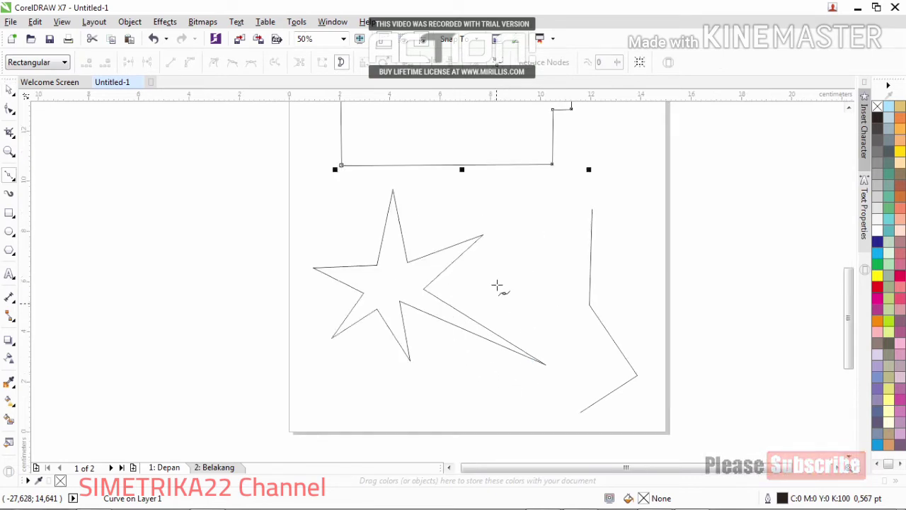
click(510, 214)
click(555, 247)
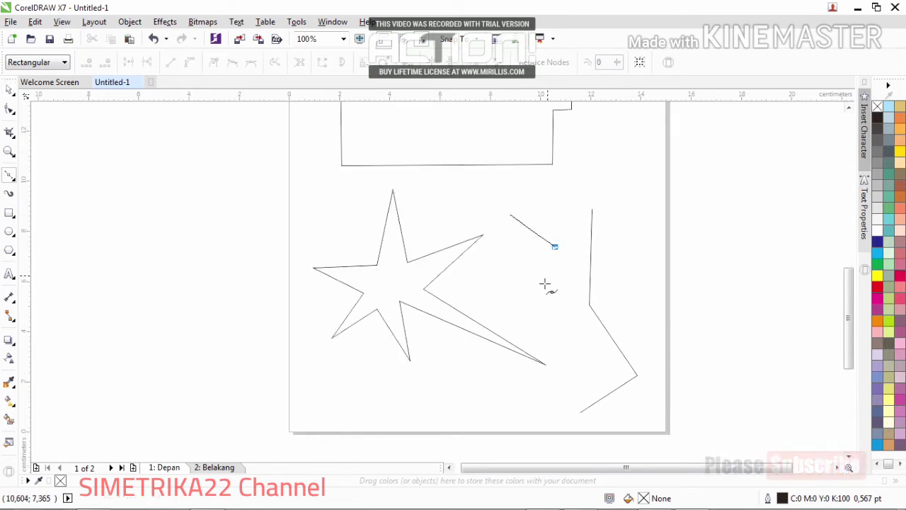
click(540, 310)
click(488, 269)
click(510, 214)
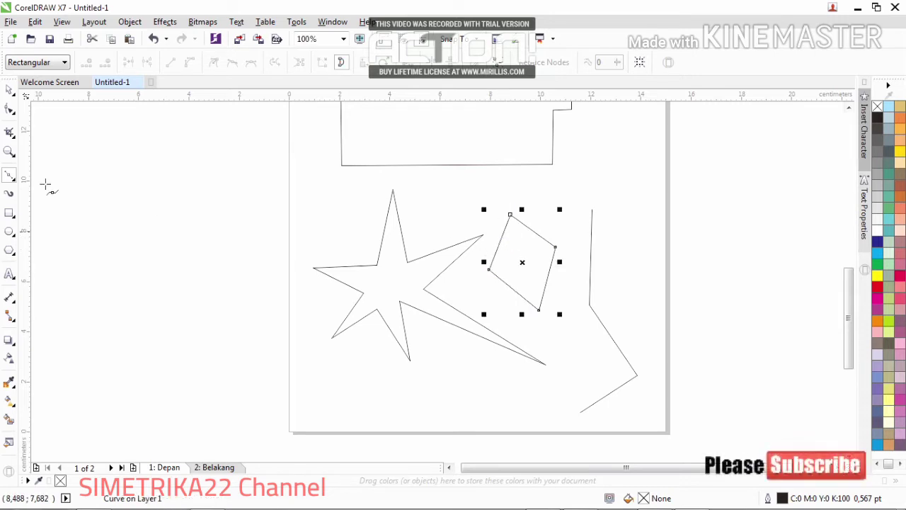
- Undo the four-sided shape's closing segment and redraw it to end just past the starting node, leaving the curve open
click(153, 37)
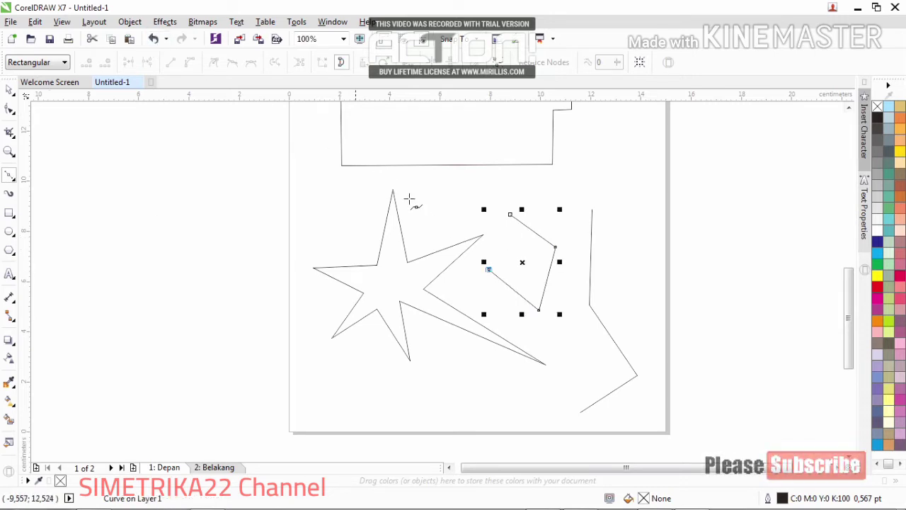
scroll(510, 216, up, 2)
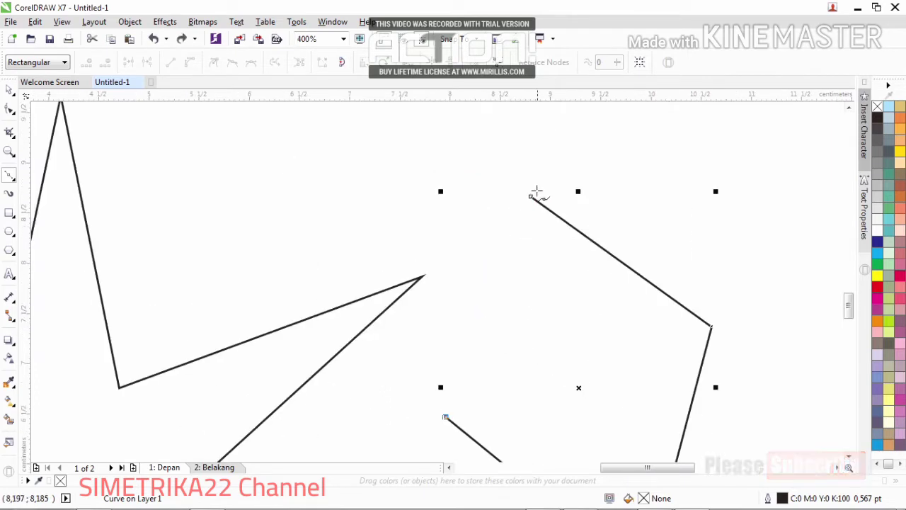
click(540, 189)
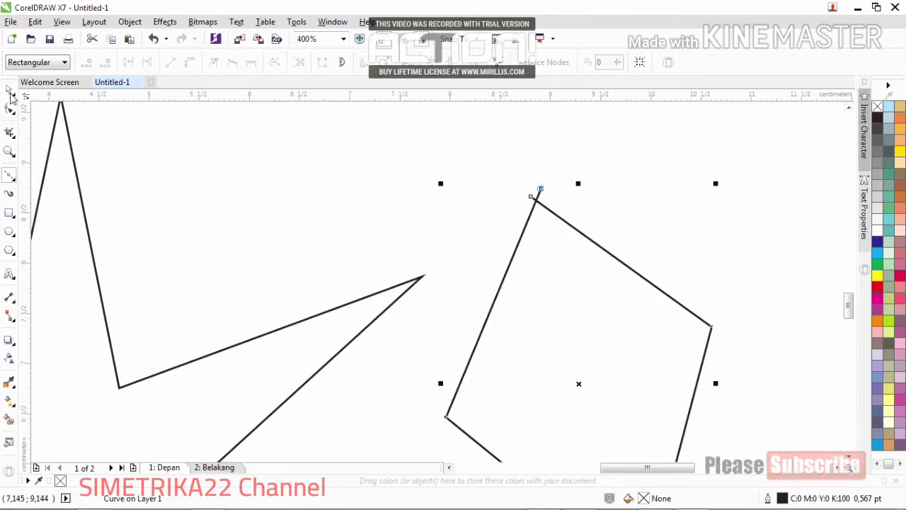
scroll(513, 227, down, 2)
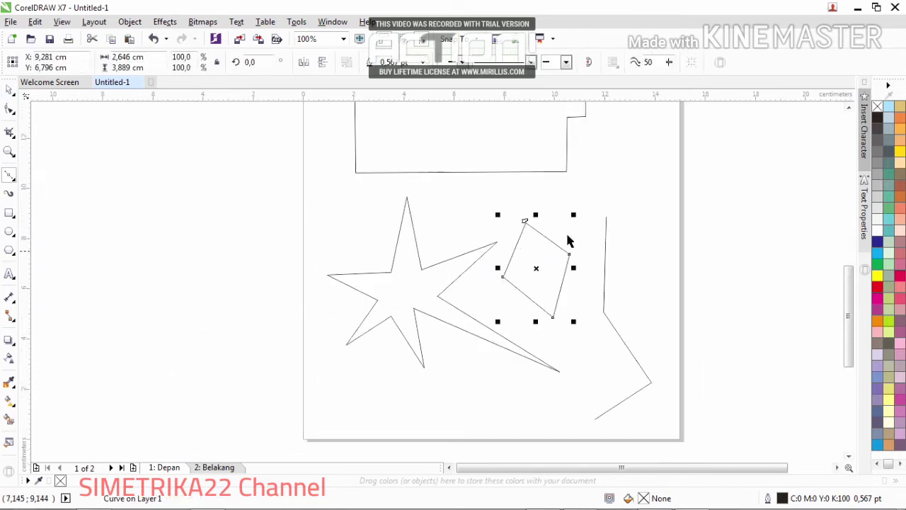
key(space)
click(542, 265)
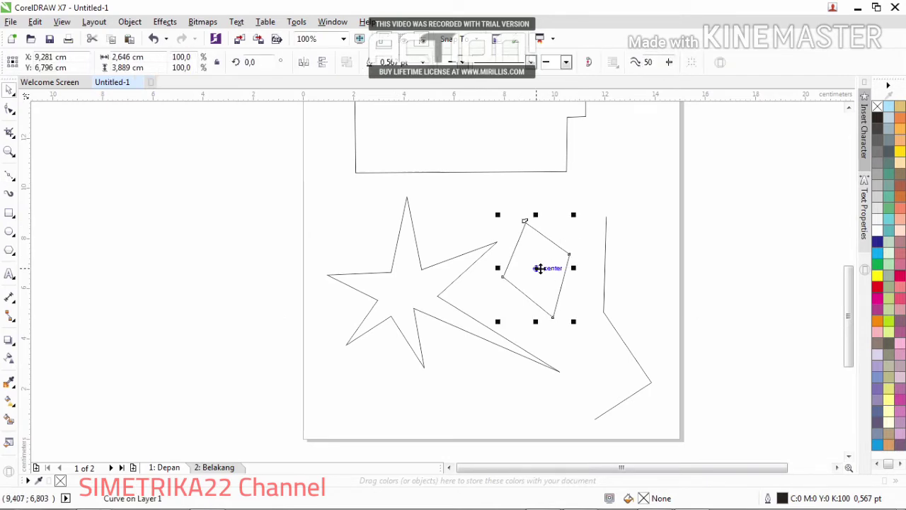
- Close the four-sided shape by moving its loose end node onto the starting node with the Shape tool
scroll(525, 220, up, 4)
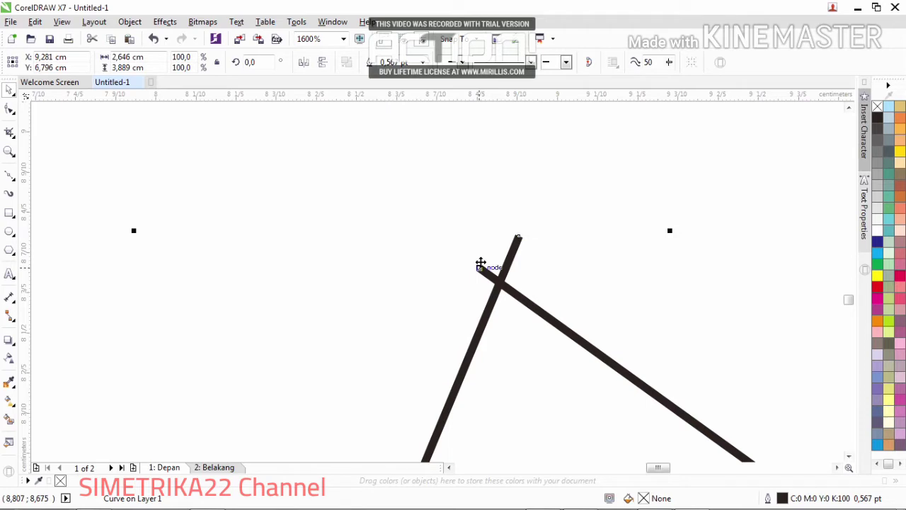
scroll(473, 261, down, 4)
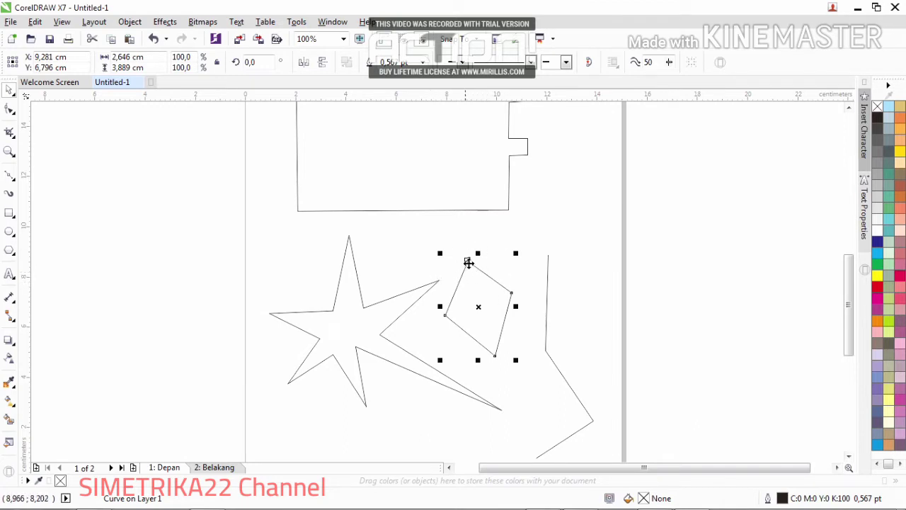
scroll(467, 255, up, 3)
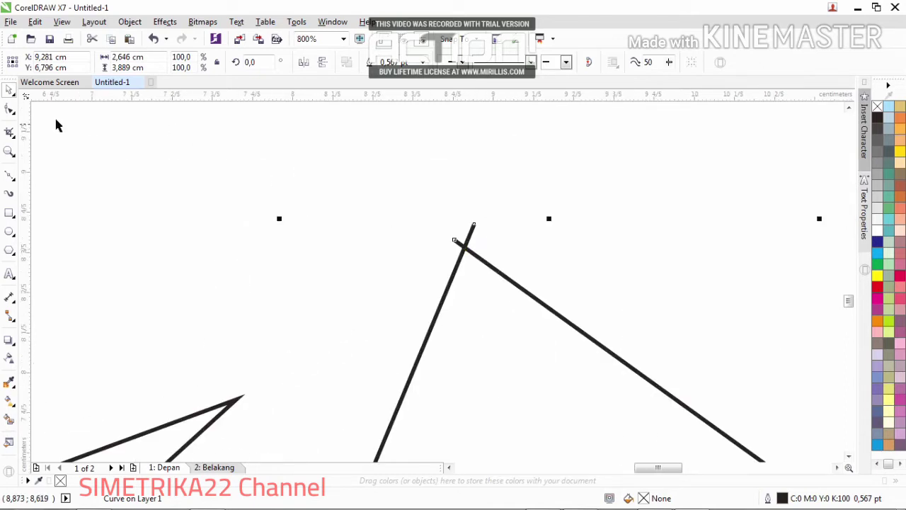
click(10, 108)
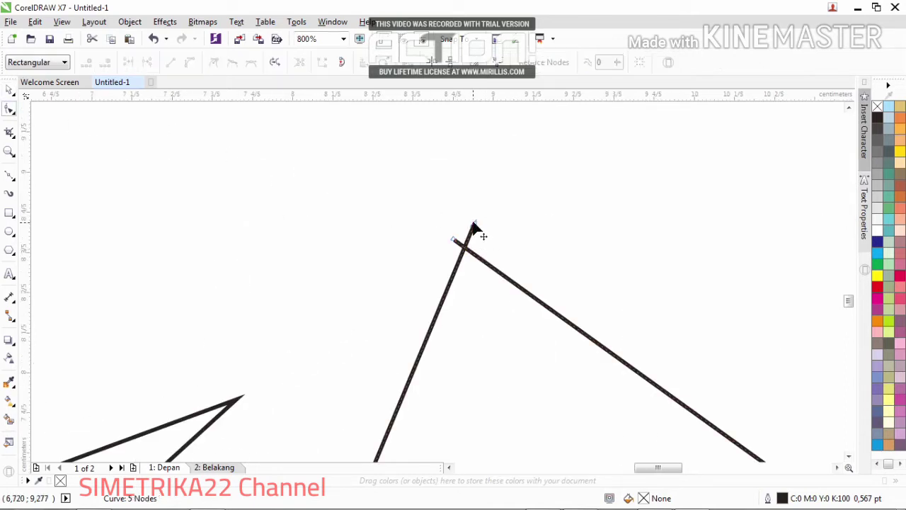
drag(457, 212, 448, 243)
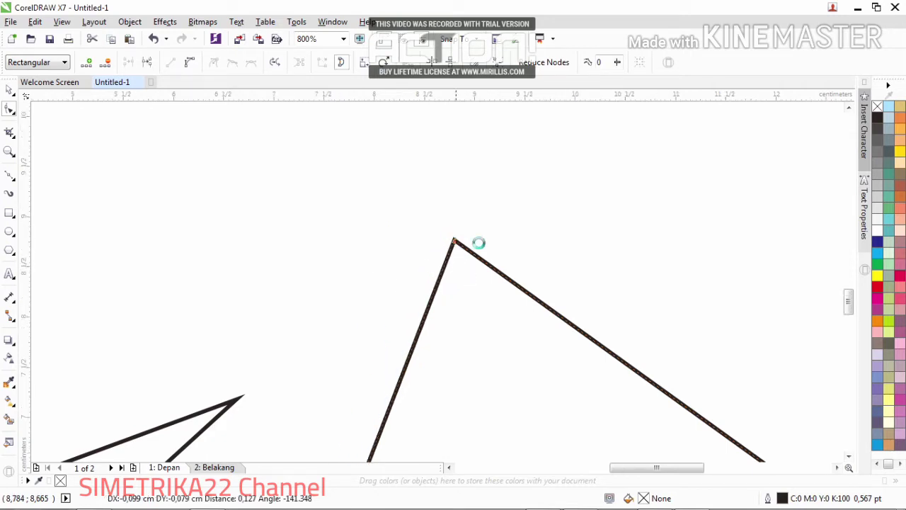
- Review the house, star, four-sided shape and open line across the page, and deselect the four-sided shape
scroll(480, 242, down, 3)
scroll(527, 263, down, 4)
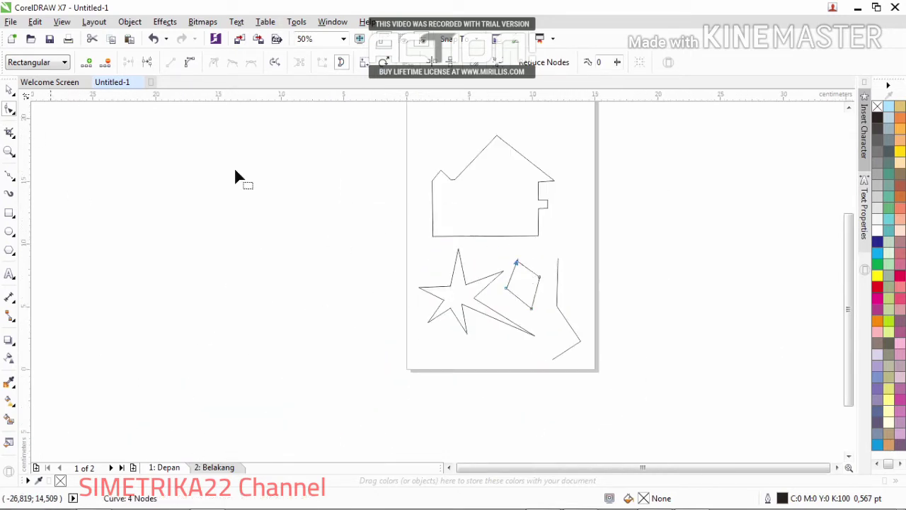
scroll(537, 258, up, 3)
scroll(467, 320, down, 5)
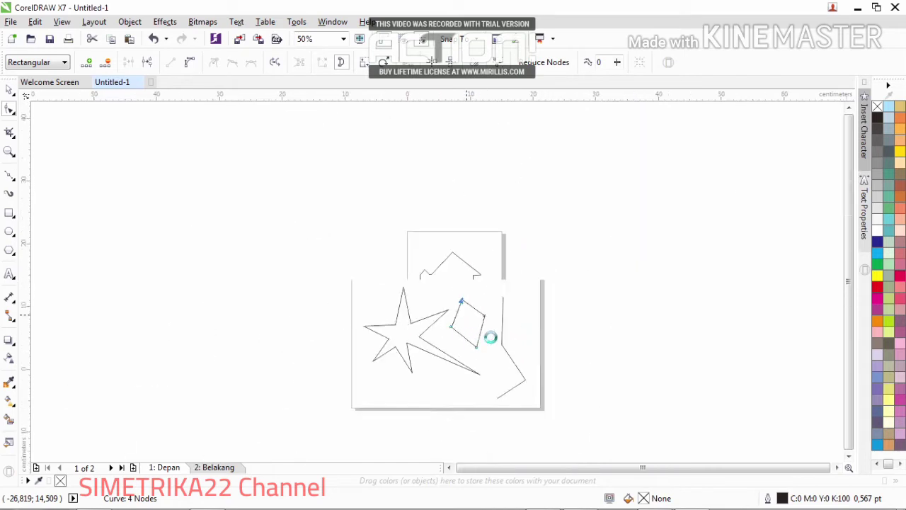
scroll(472, 300, up, 2)
key(space)
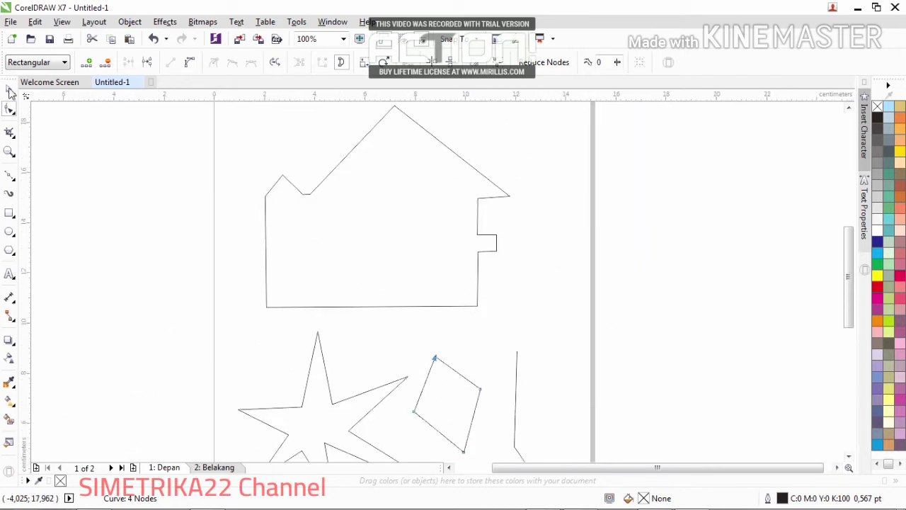
scroll(409, 287, down, 2)
key(space)
click(479, 307)
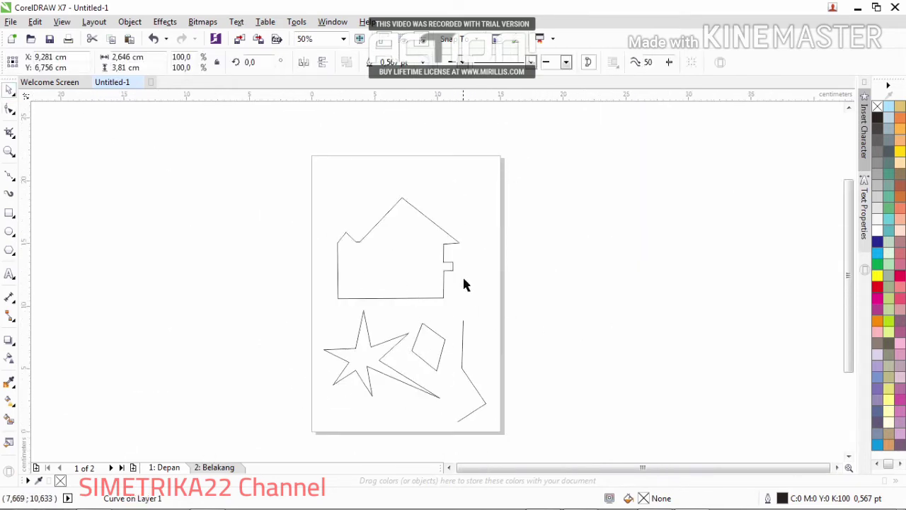
- Switch to page Belakang and replace the heading PAGING with "bazier tool"
click(215, 467)
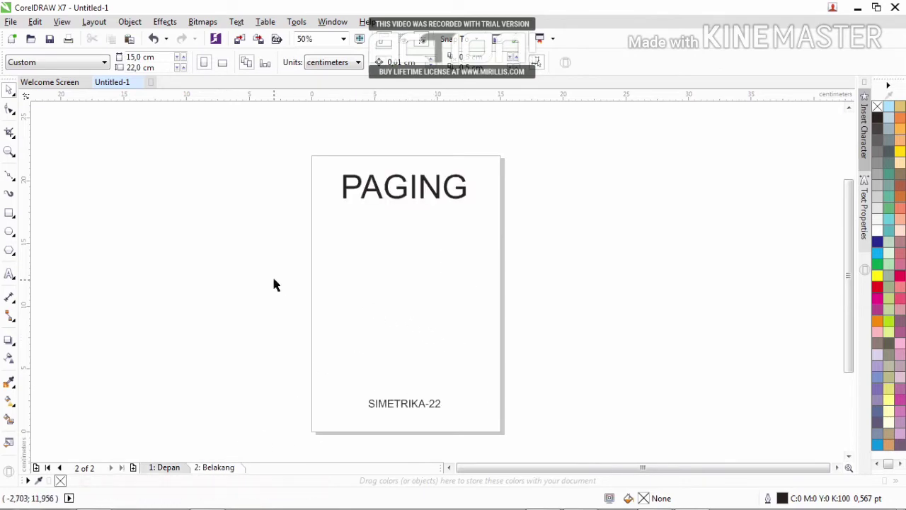
click(372, 192)
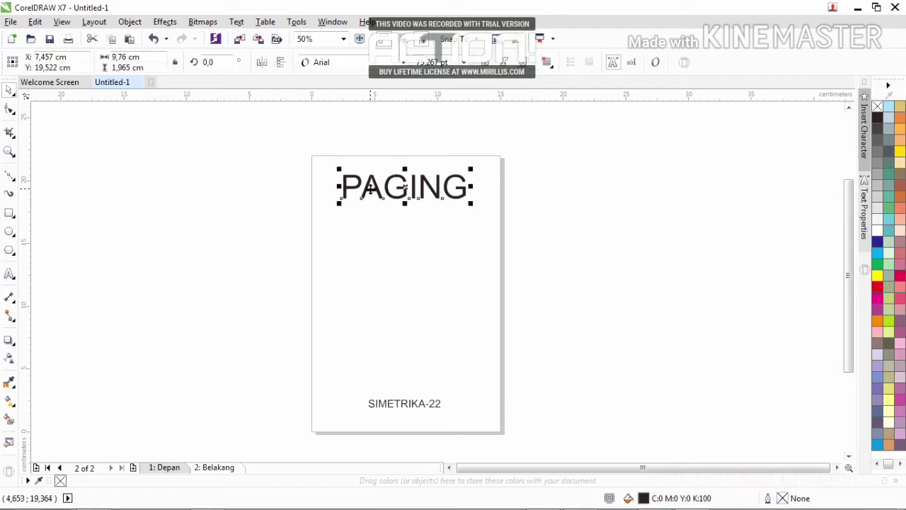
click(9, 273)
double_click(361, 188)
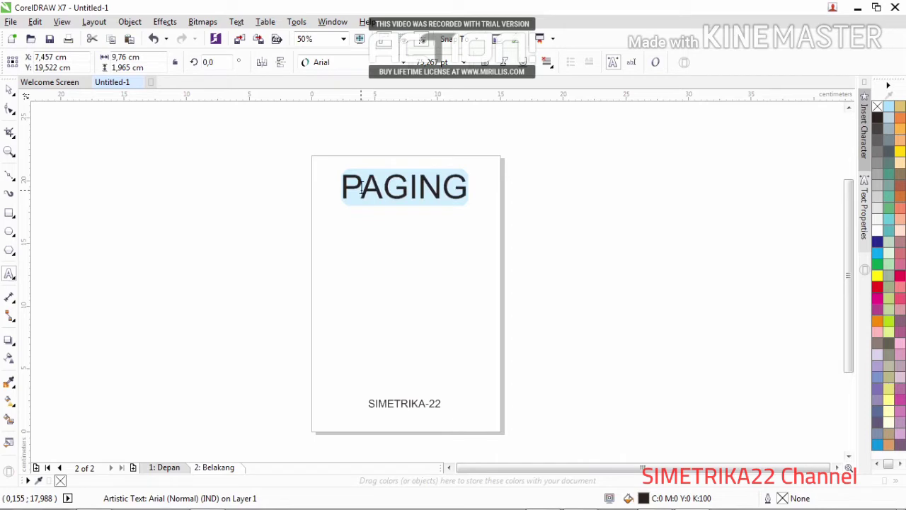
text(ba)
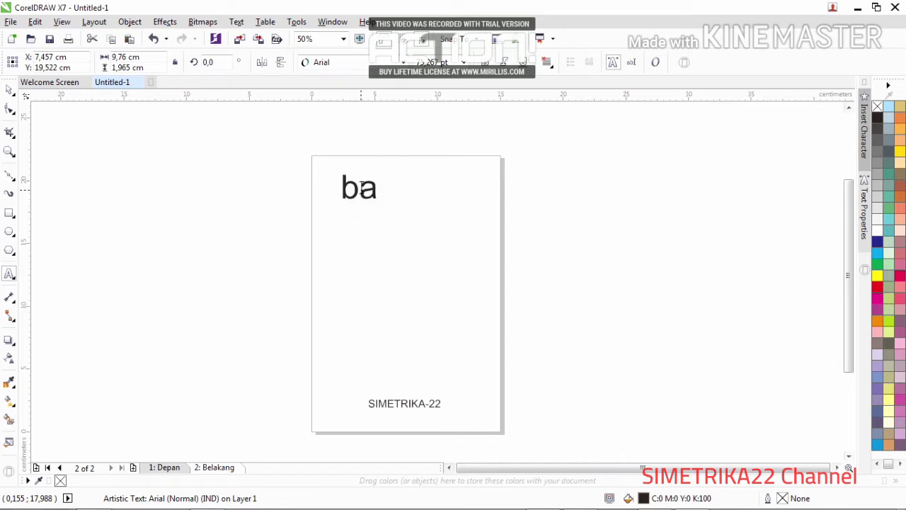
text(zier t)
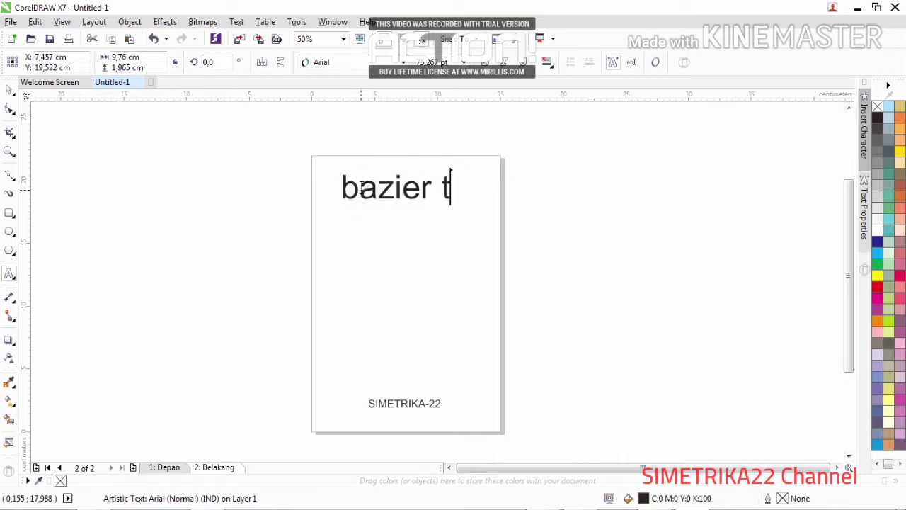
text(ool)
click(9, 89)
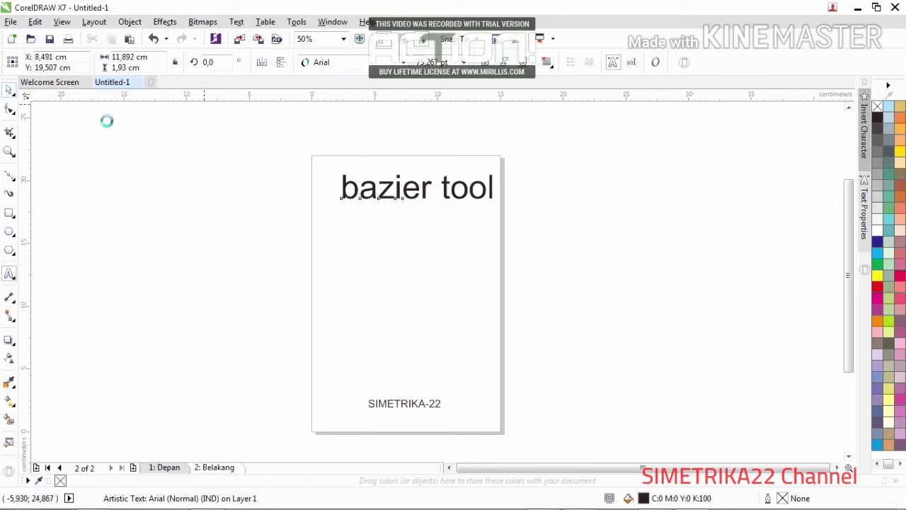
- Move the "bazier tool" heading to the middle of the page's width and fill the SIMETRIKA-22 text with red
drag(416, 189, 402, 185)
drag(358, 396, 477, 427)
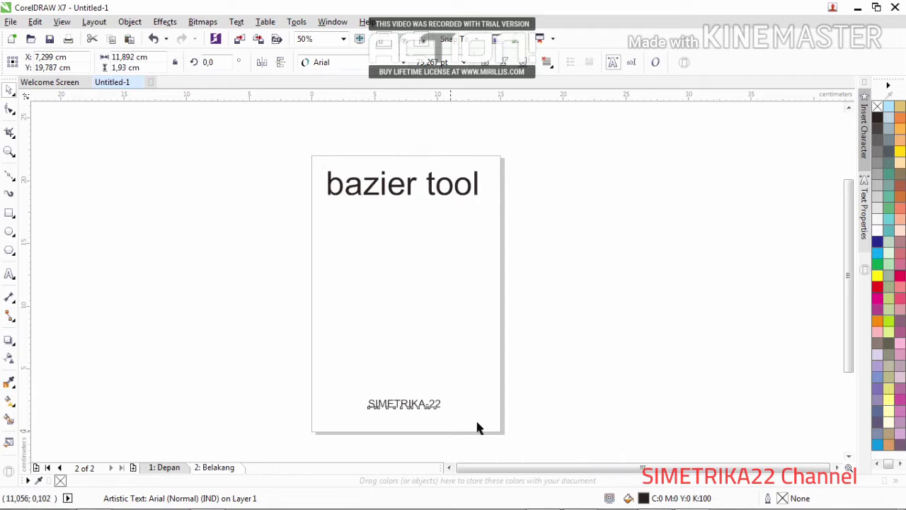
click(709, 264)
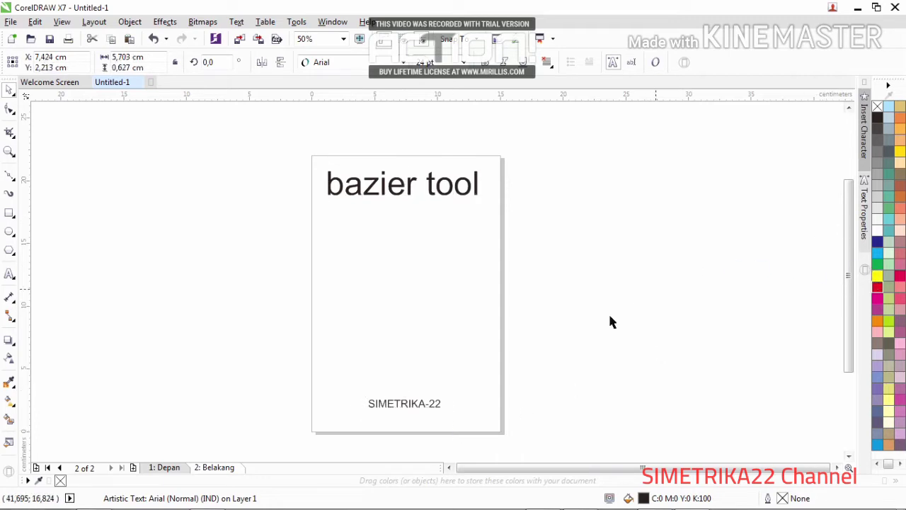
- Draw a closed winding outline below the heading with the Freehand tool, about 9.9 by 10.3 cm
click(10, 173)
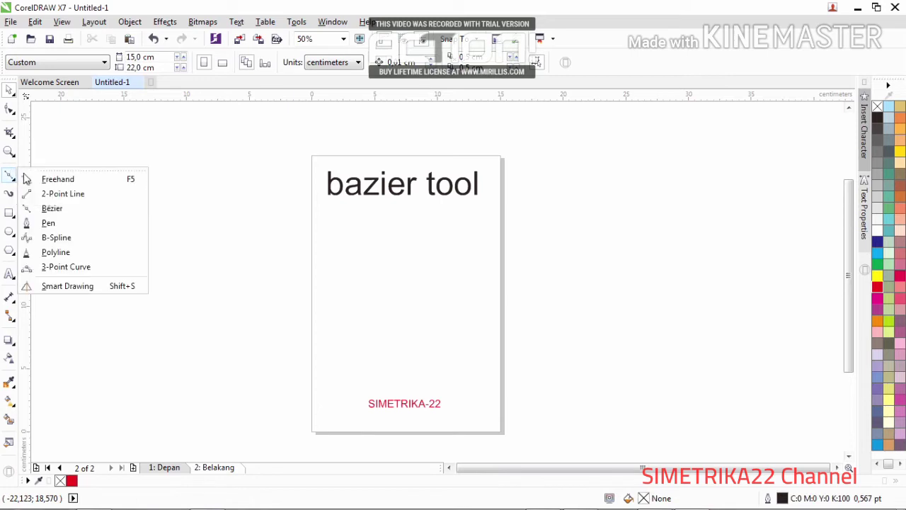
click(38, 180)
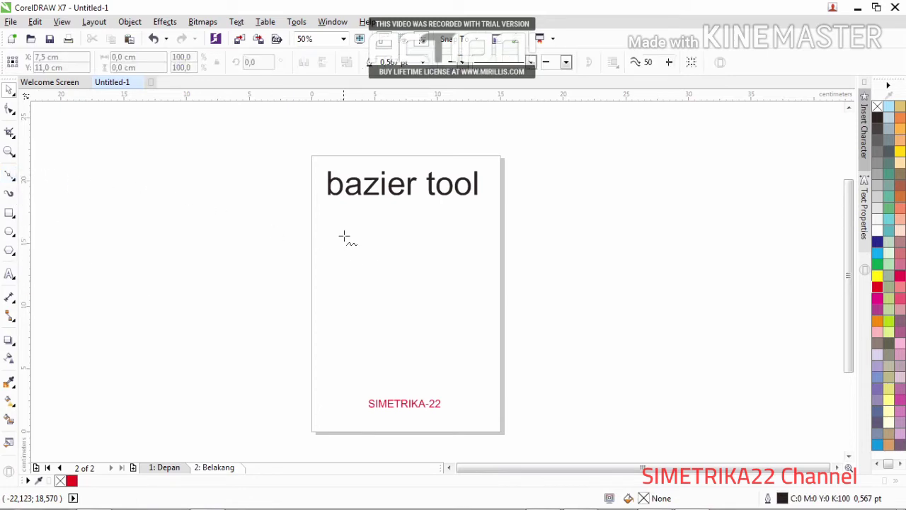
mouse_move(428, 340)
mouse_down()
mouse_move(358, 316)
mouse_move(359, 289)
mouse_move(438, 277)
mouse_move(427, 256)
mouse_move(369, 246)
mouse_move(387, 215)
mouse_move(423, 217)
mouse_move(433, 234)
mouse_move(471, 234)
mouse_move(446, 293)
mouse_move(477, 299)
mouse_move(428, 335)
mouse_up()
scroll(434, 352, up, 4)
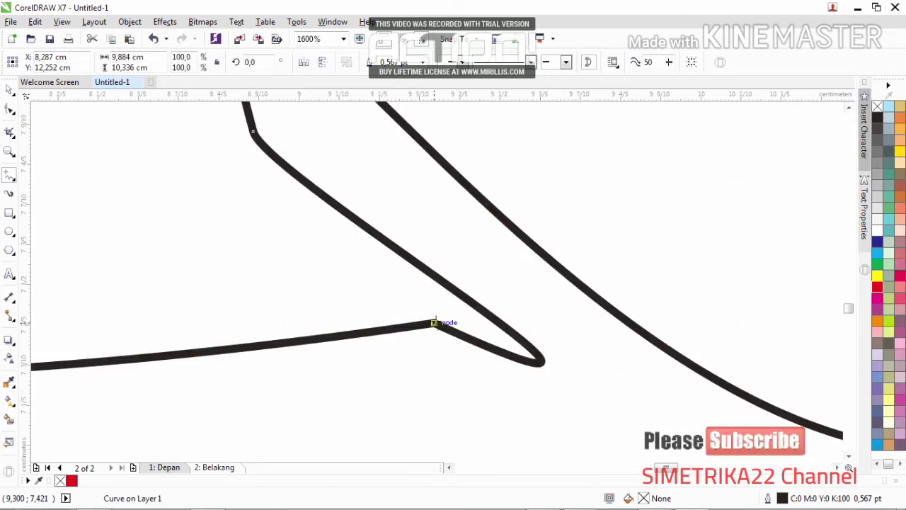
scroll(434, 322, down, 4)
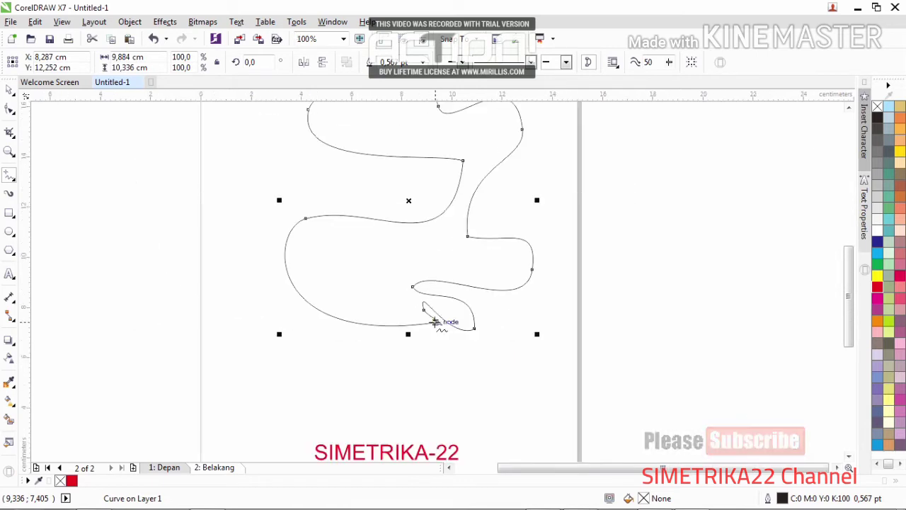
scroll(434, 322, down, 5)
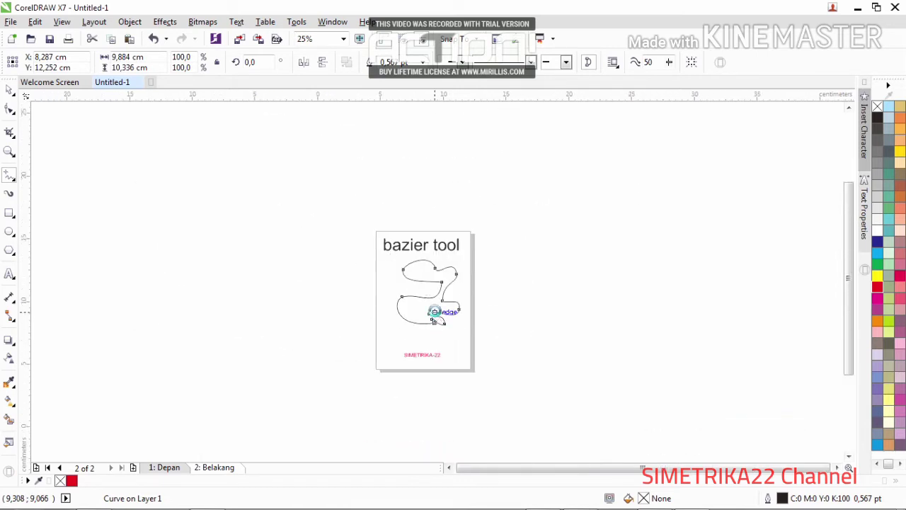
scroll(434, 312, up, 1)
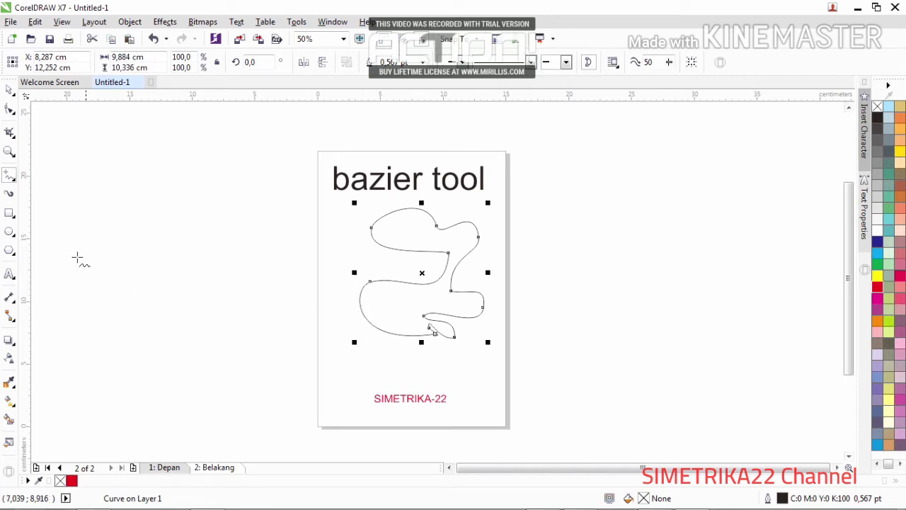
- Draw a closed spiky grass tuft freehand above the SIMETRIKA-22 text, about 5.4 by 2.5 cm, and fill it green
scroll(376, 399, up, 2)
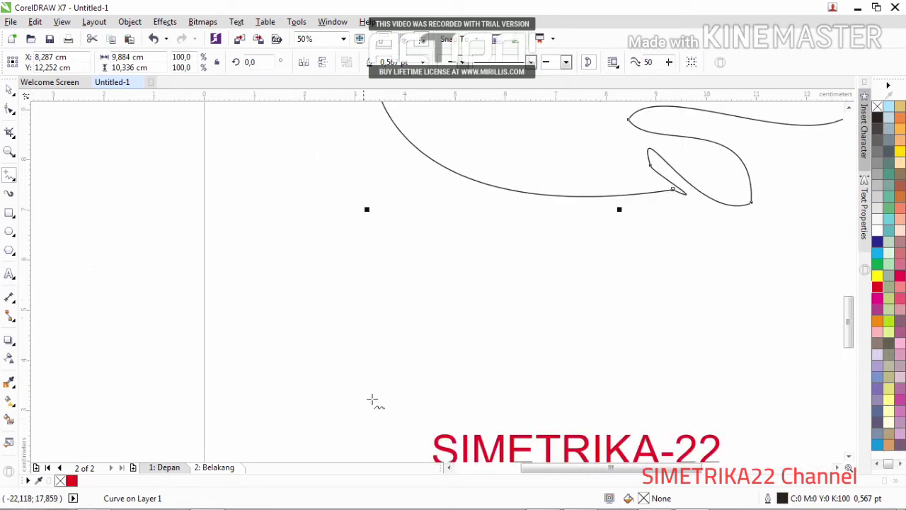
mouse_move(375, 401)
mouse_down()
mouse_move(304, 314)
mouse_move(392, 375)
mouse_move(376, 304)
mouse_move(389, 356)
mouse_move(426, 287)
mouse_move(443, 312)
mouse_move(426, 346)
mouse_move(485, 291)
mouse_move(427, 388)
mouse_move(526, 312)
mouse_move(440, 372)
mouse_move(560, 327)
mouse_up()
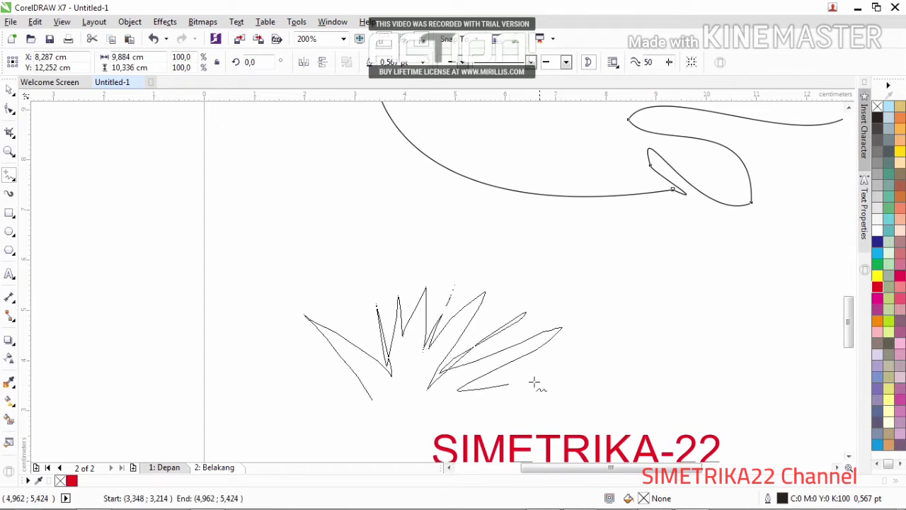
mouse_move(535, 383)
mouse_down()
mouse_move(453, 405)
mouse_move(542, 387)
mouse_move(458, 397)
mouse_move(446, 410)
mouse_move(426, 411)
mouse_move(429, 399)
mouse_move(359, 408)
mouse_move(367, 406)
mouse_move(288, 370)
mouse_move(343, 387)
mouse_move(321, 371)
mouse_up()
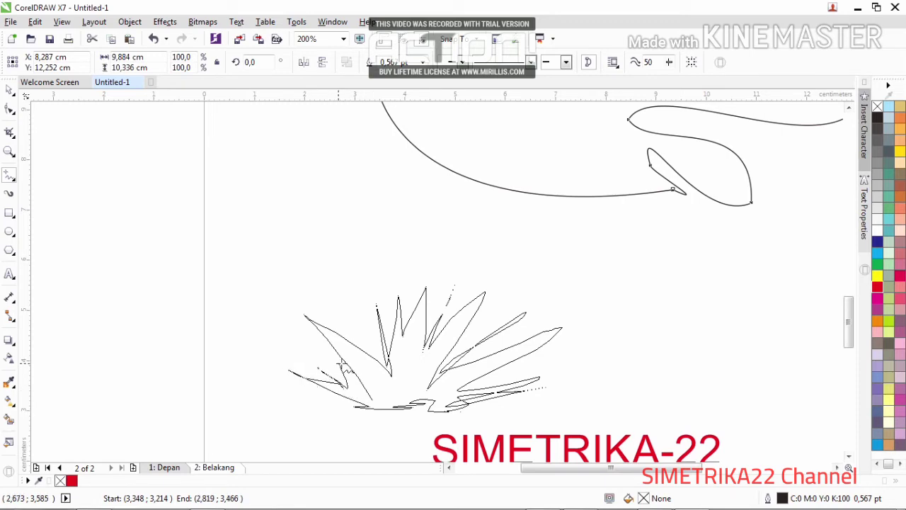
drag(368, 395, 374, 405)
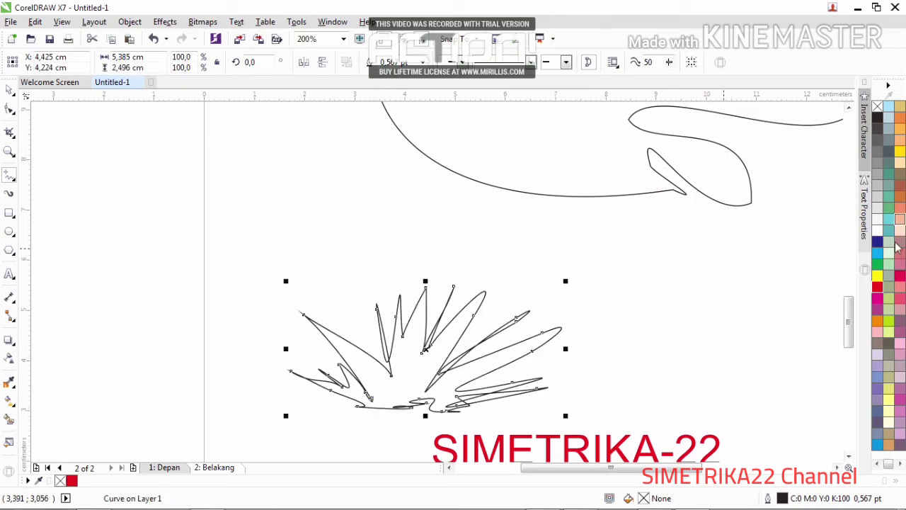
click(877, 266)
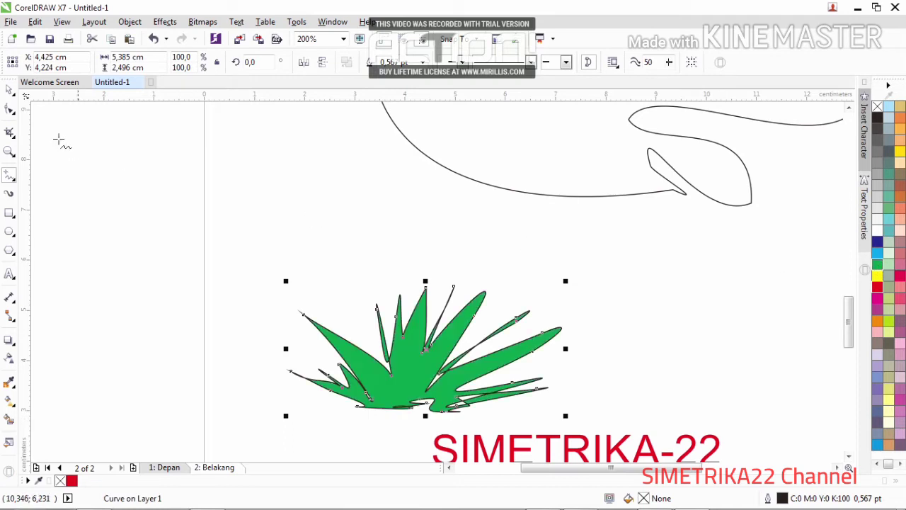
- Fill the winding freehand shape with cyan and deselect it
click(9, 90)
scroll(323, 261, down, 3)
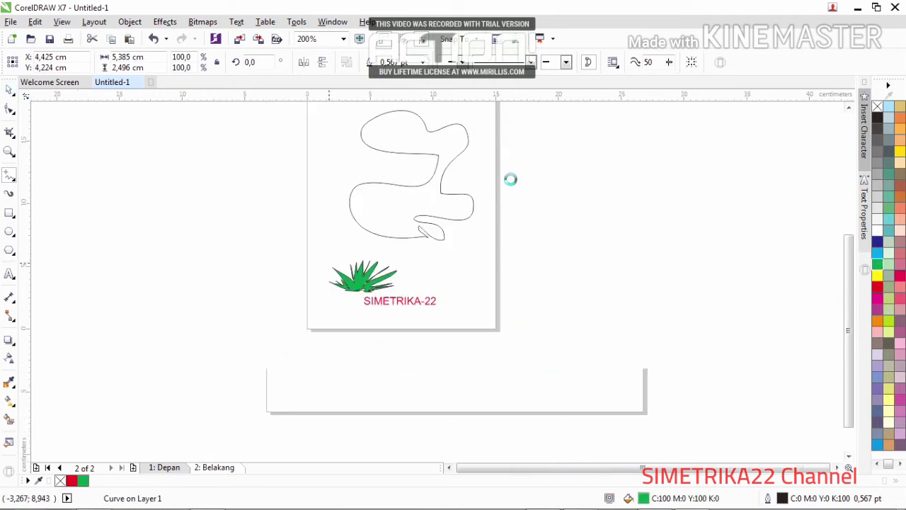
click(433, 193)
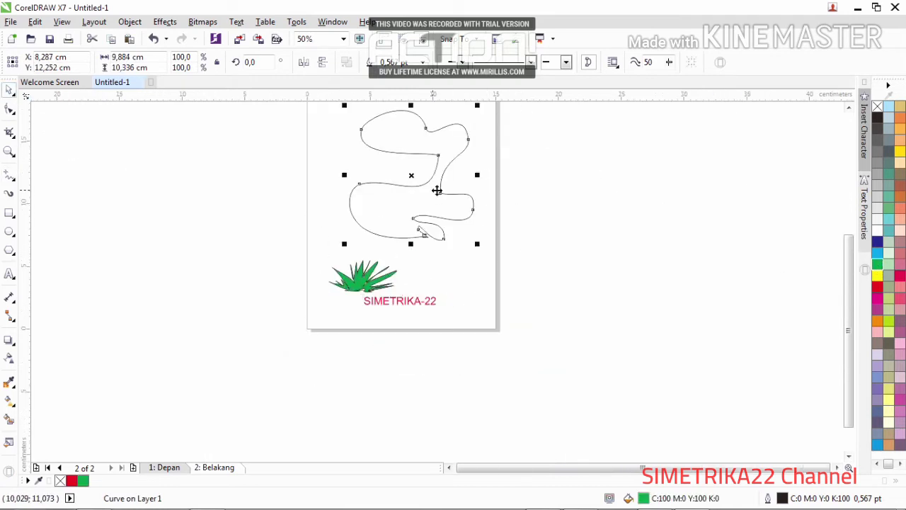
click(877, 253)
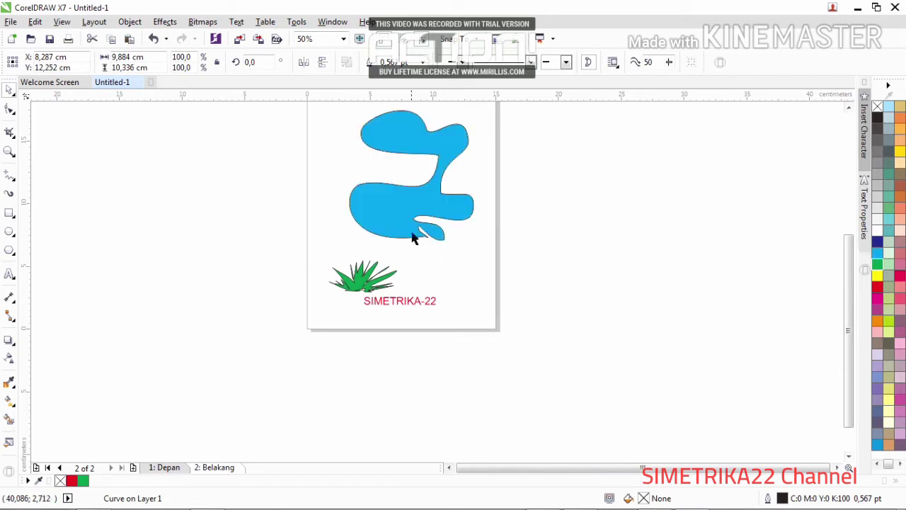
key(Escape)
- Draw a 2-point line about 4.7 cm long from the grass tuft's lower right tip to the notch in the cyan shape
scroll(378, 283, down, 2)
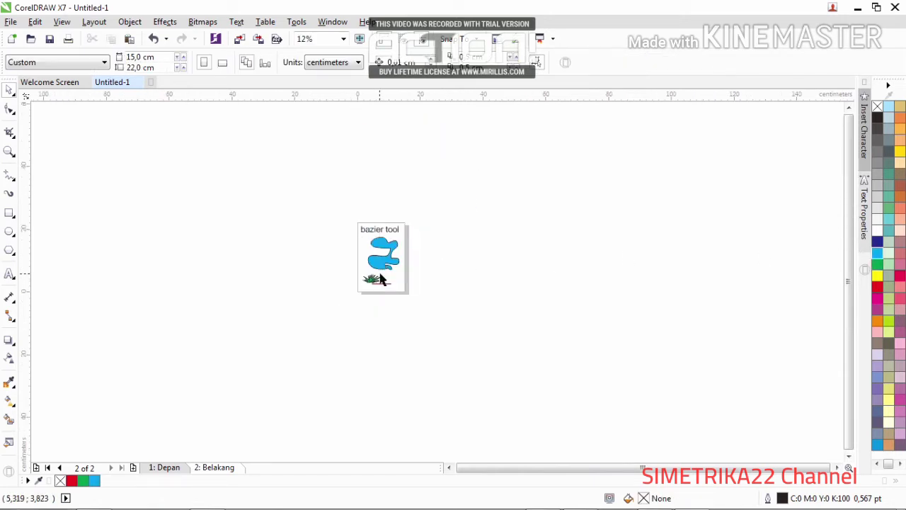
scroll(304, 302, up, 2)
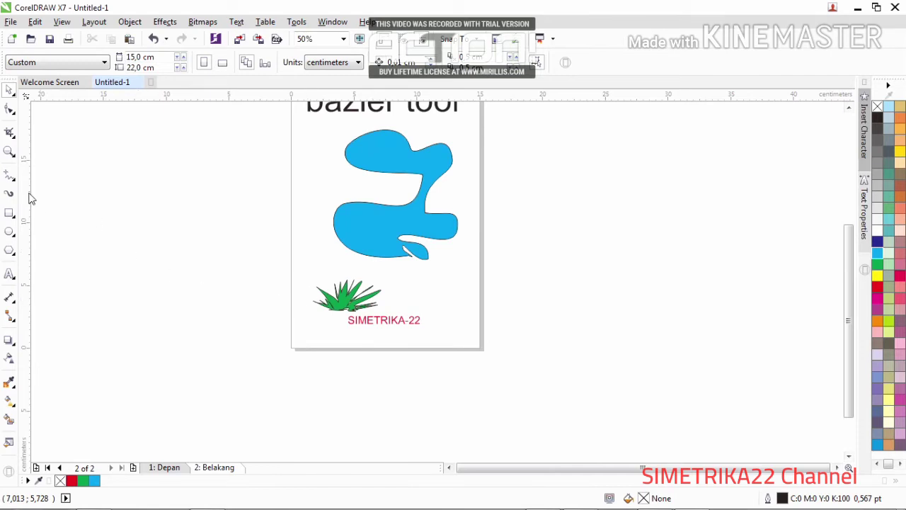
click(9, 177)
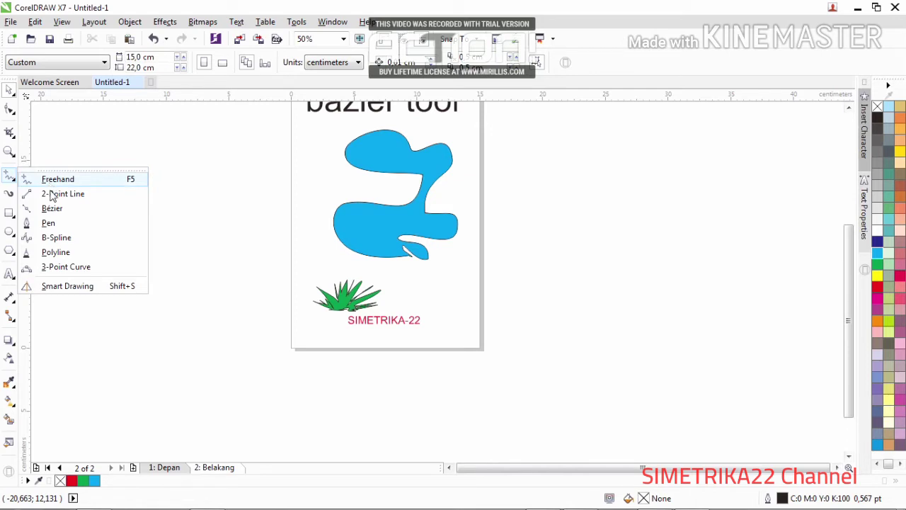
click(51, 193)
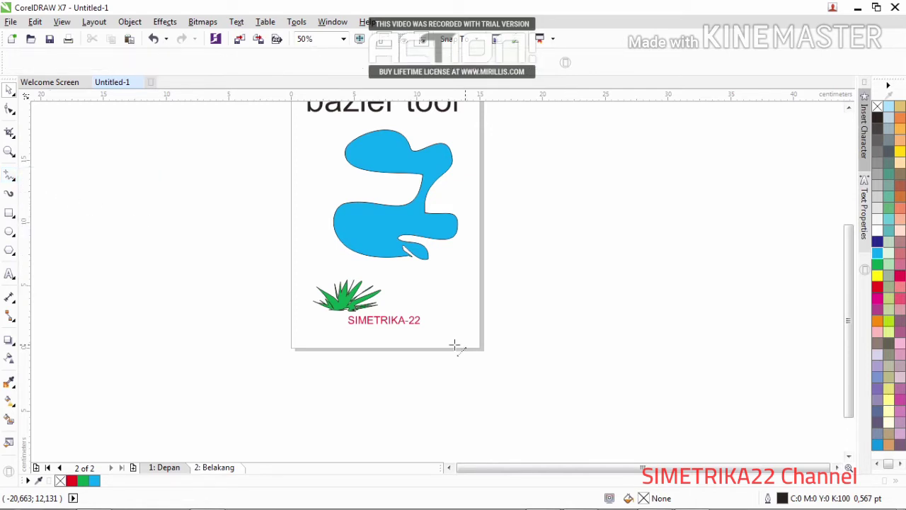
scroll(415, 284, up, 3)
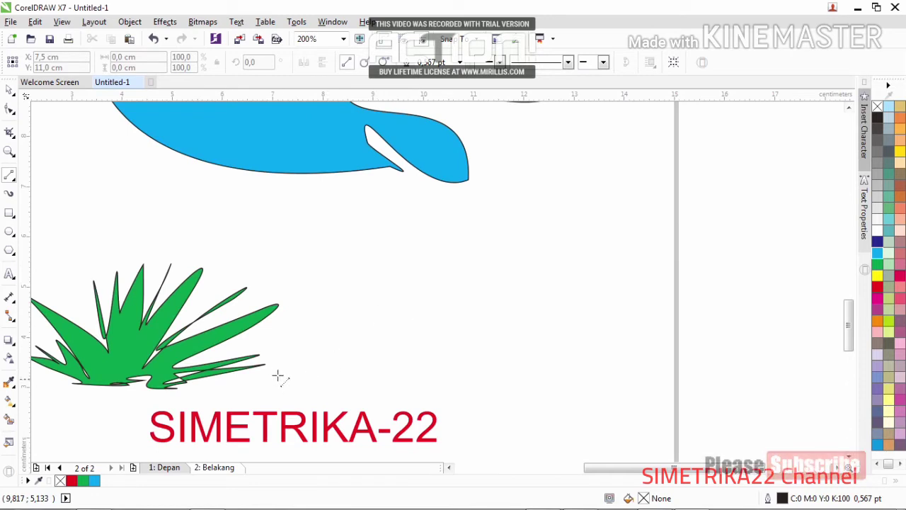
click(262, 365)
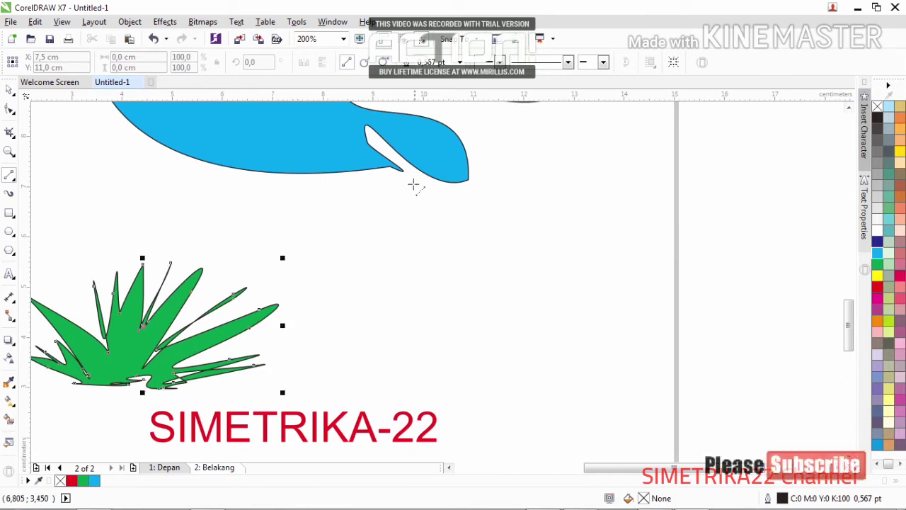
click(402, 169)
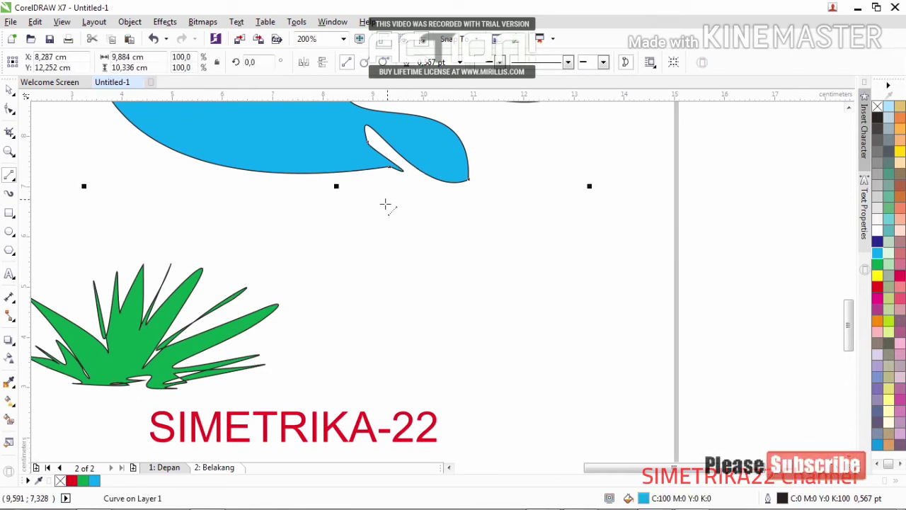
click(263, 365)
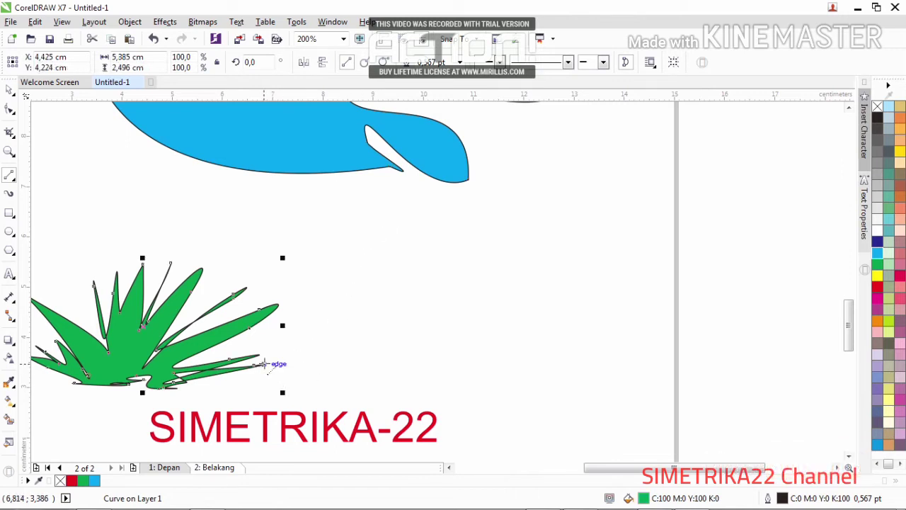
click(263, 364)
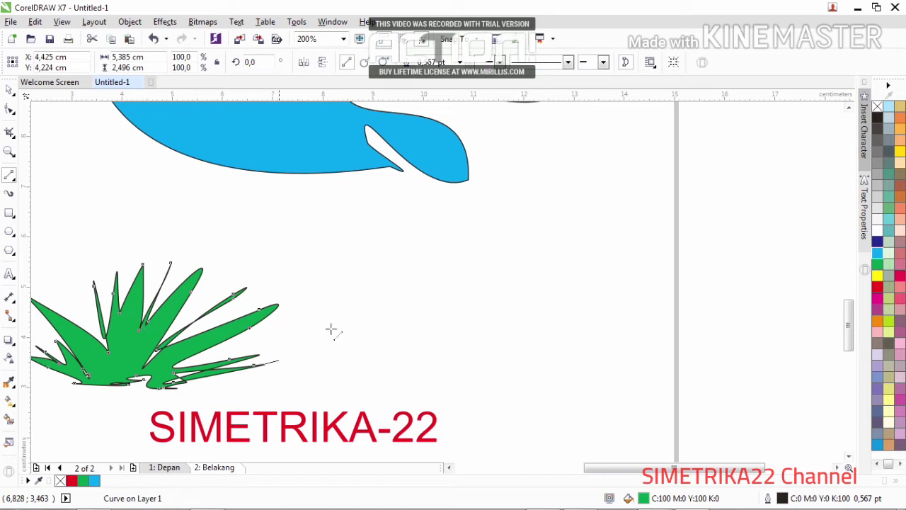
click(406, 167)
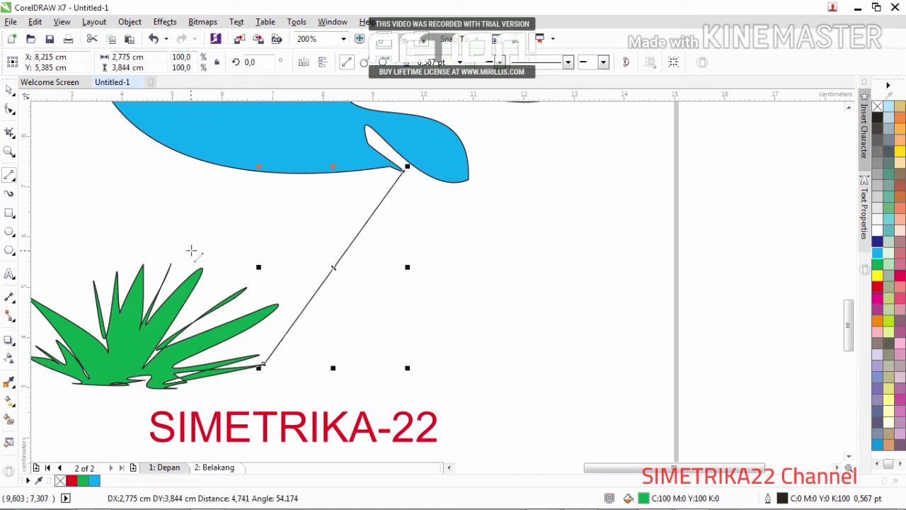
- Draw a nearly horizontal 2-point line about 3.2 cm long from the grass tuft's upper tip to the slanted line's midpoint
scroll(349, 300, down, 2)
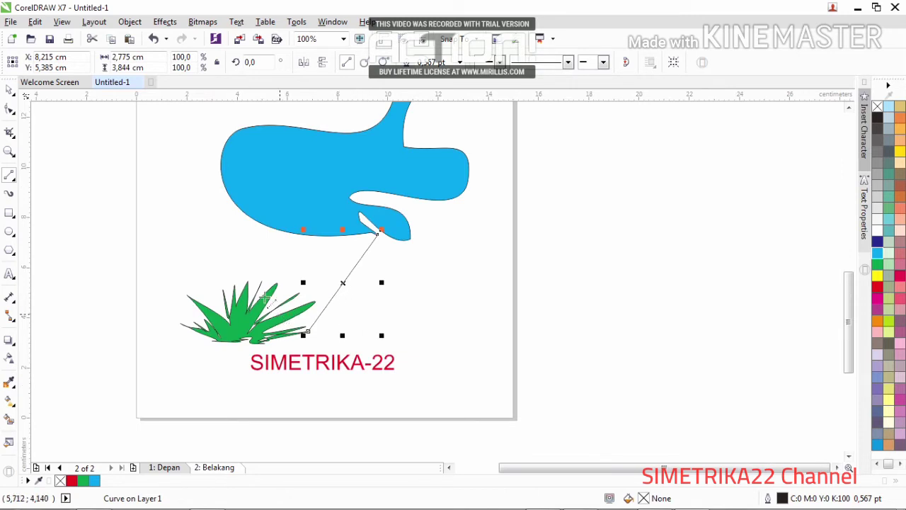
drag(260, 281, 345, 282)
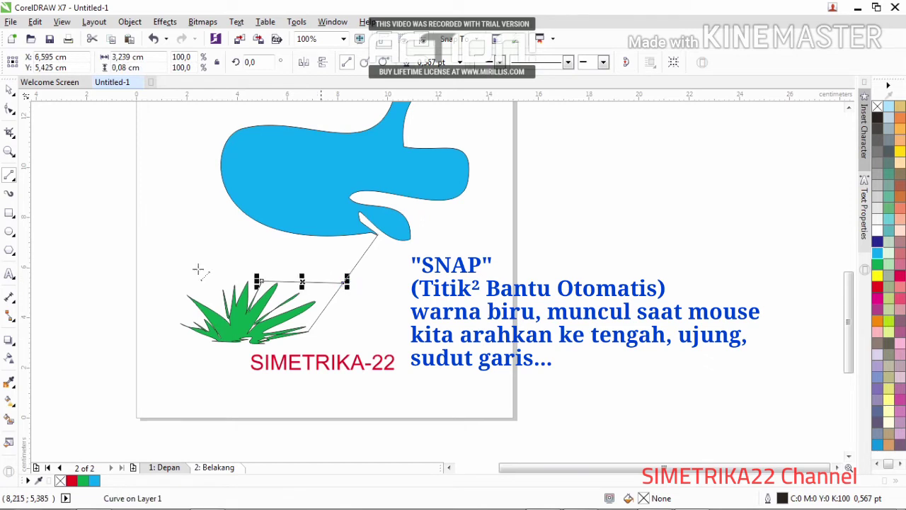
click(9, 90)
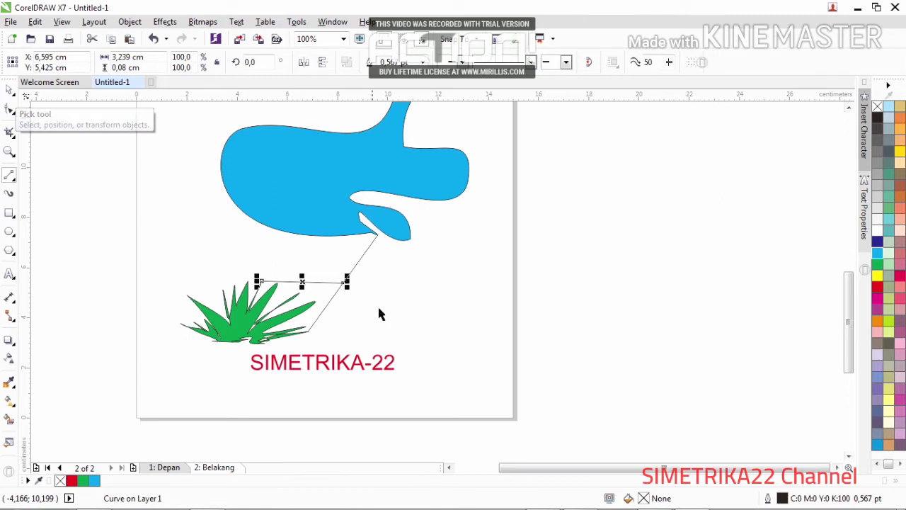
- Draw a closed pear-shaped outline with the Pen tool beside the SIMETRIKA-22 text, about 4.5 by 6.5 cm, with a small curved stem
key(Escape)
click(13, 181)
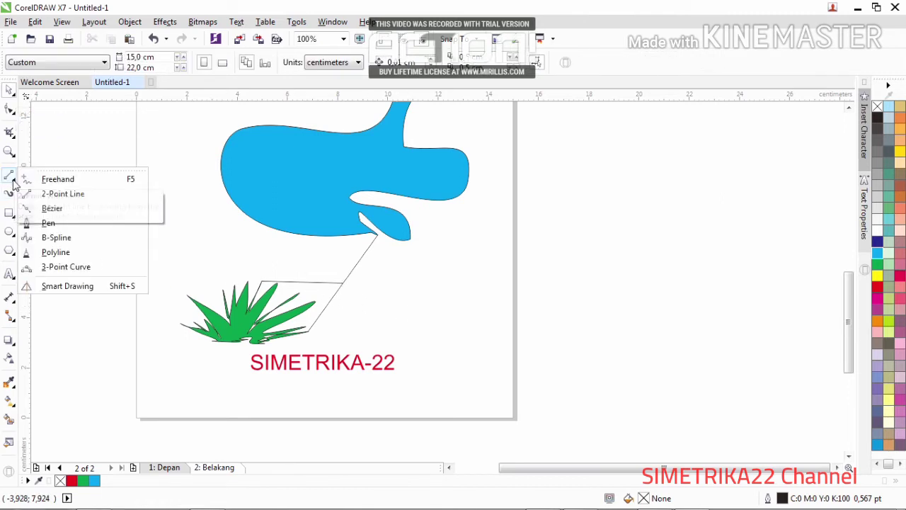
click(64, 225)
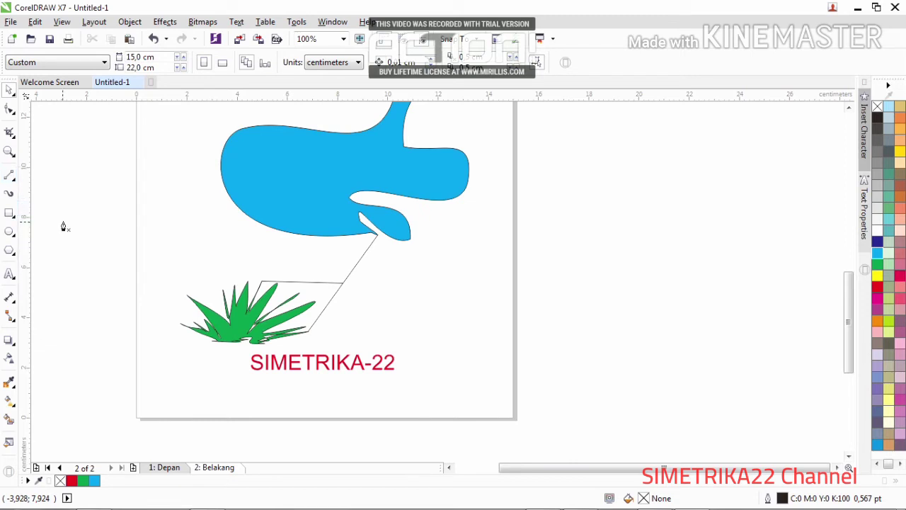
drag(476, 271, 446, 300)
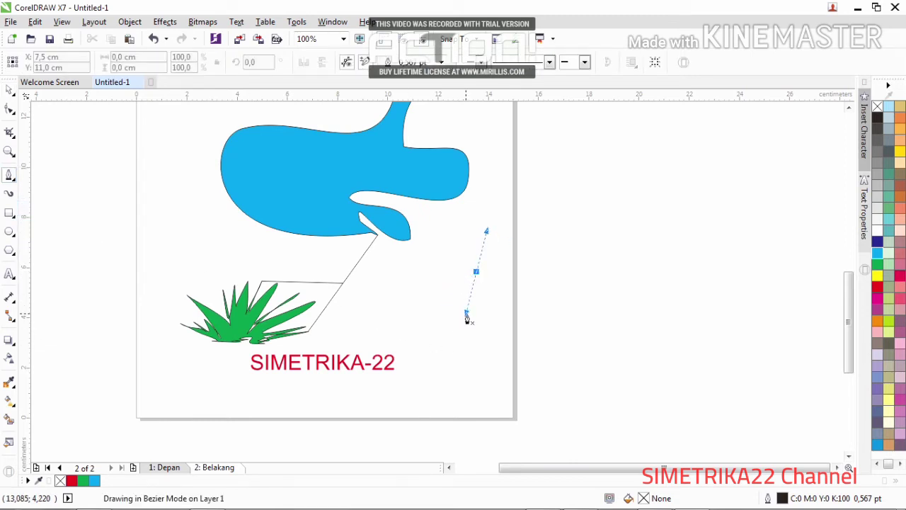
drag(429, 302, 419, 289)
drag(432, 259, 411, 300)
click(401, 327)
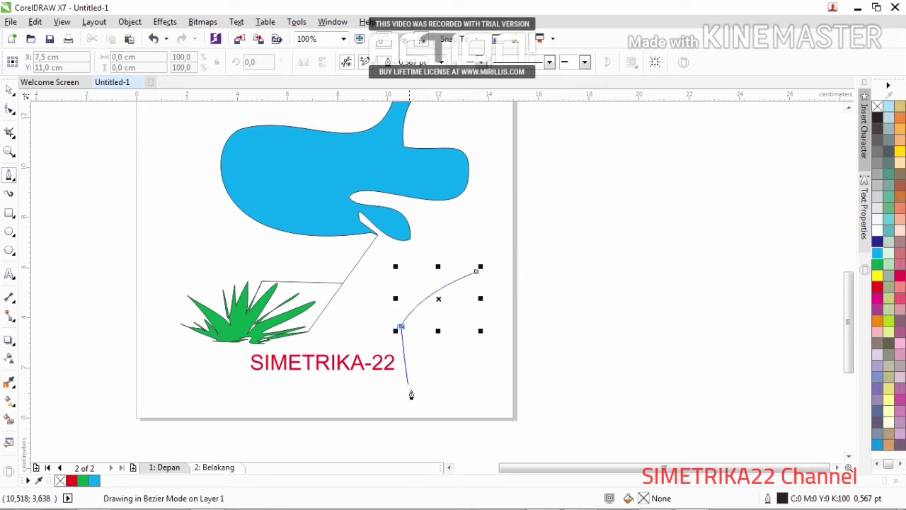
drag(415, 403, 465, 434)
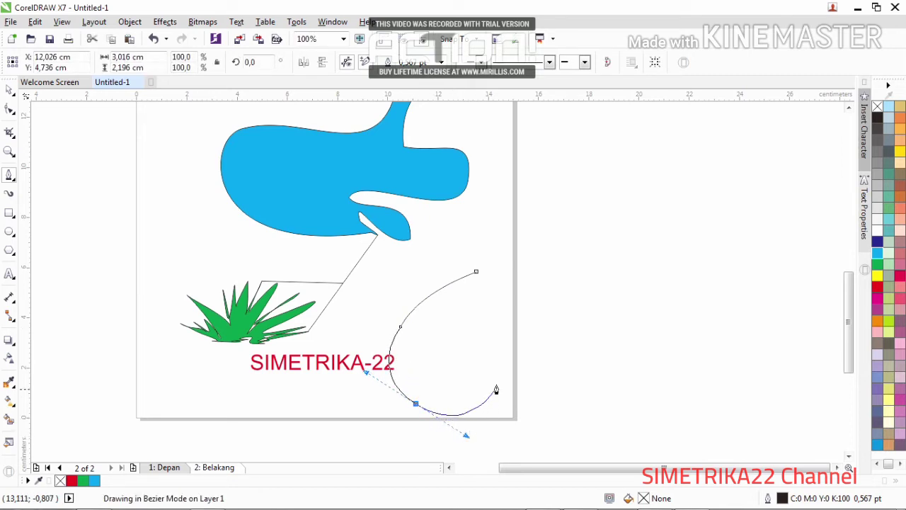
drag(498, 382, 503, 366)
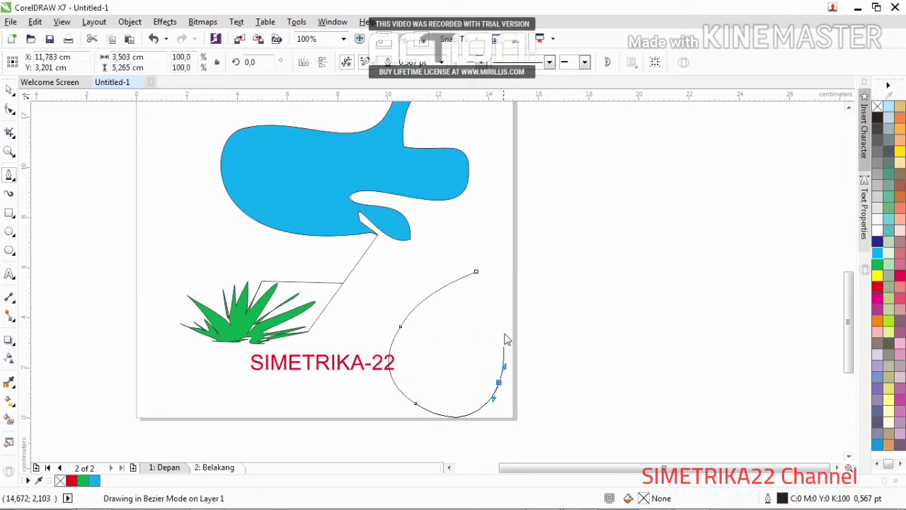
mouse_move(509, 305)
mouse_down()
mouse_move(487, 295)
mouse_move(460, 302)
mouse_move(485, 292)
mouse_up()
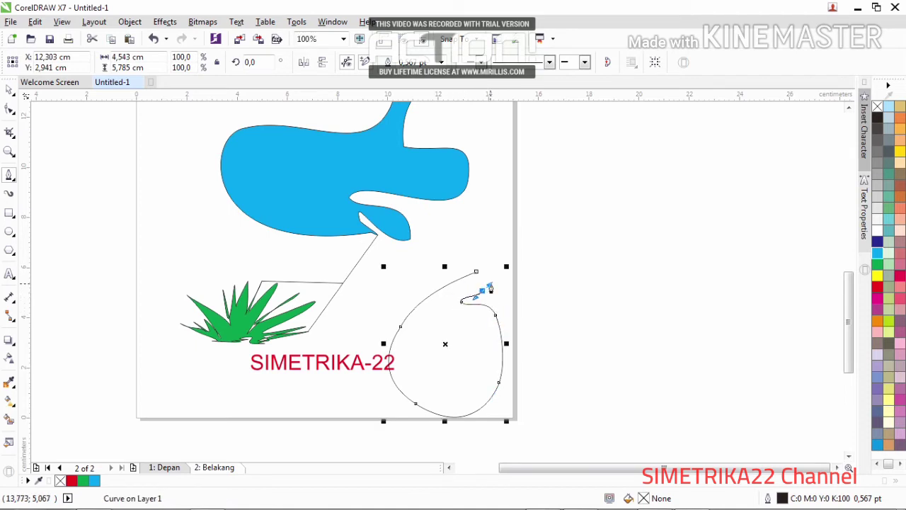
drag(491, 257, 477, 269)
click(437, 322)
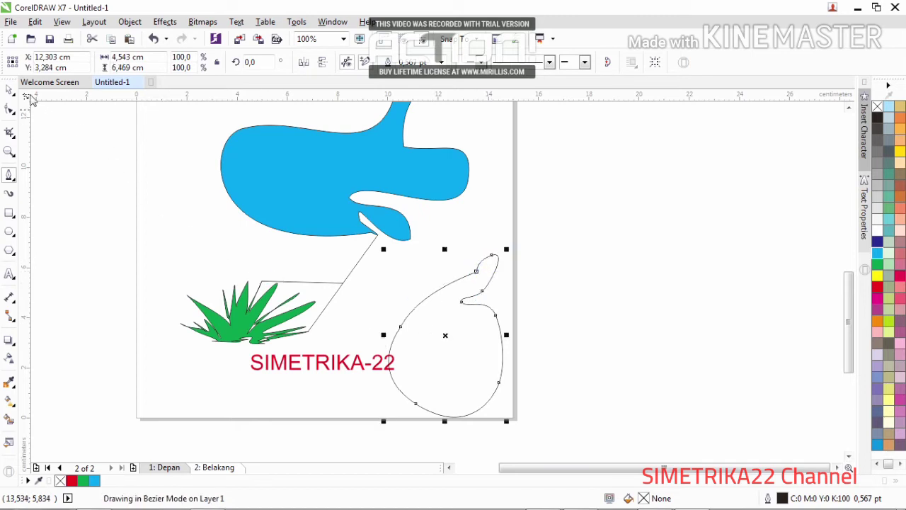
- Scale the pear-shaped outline down proportionally to about 2.5 by 3.5 cm and deselect it
click(10, 90)
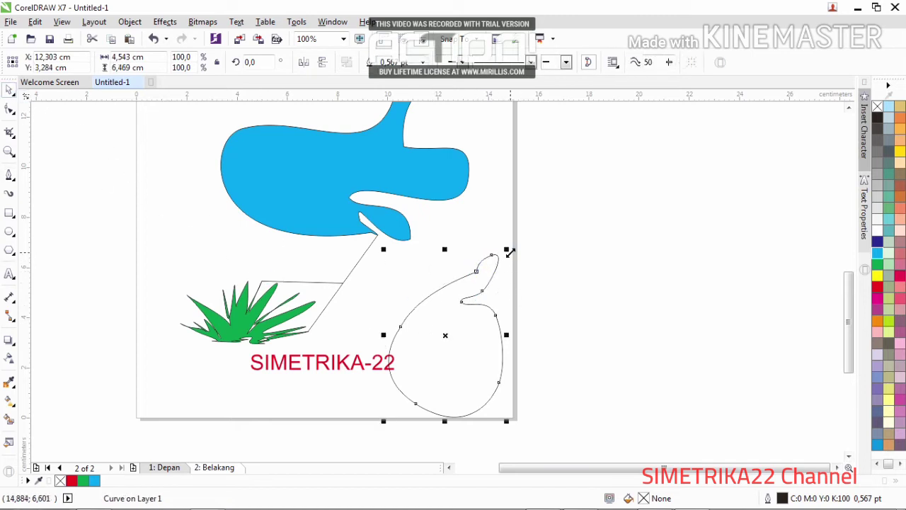
drag(506, 249, 465, 326)
click(397, 315)
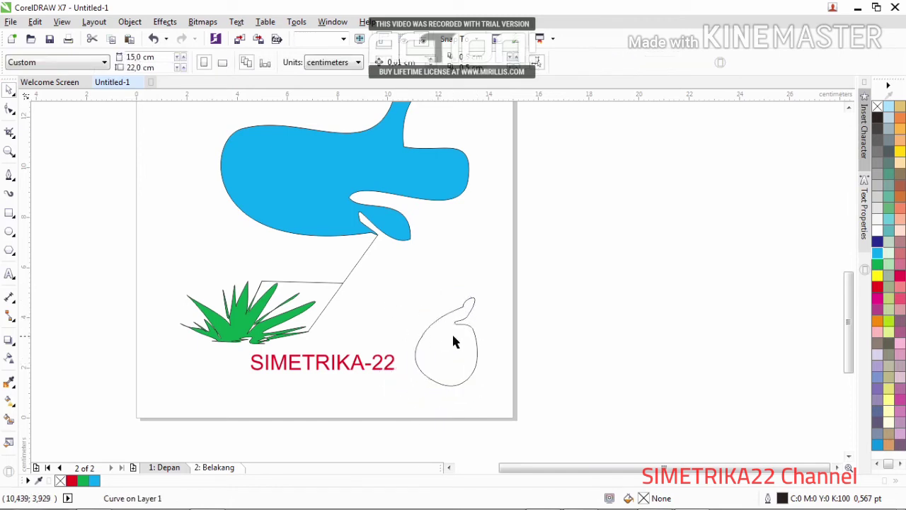
- Fill the small pear shape with magenta and deselect it
click(451, 332)
scroll(464, 368, up, 2)
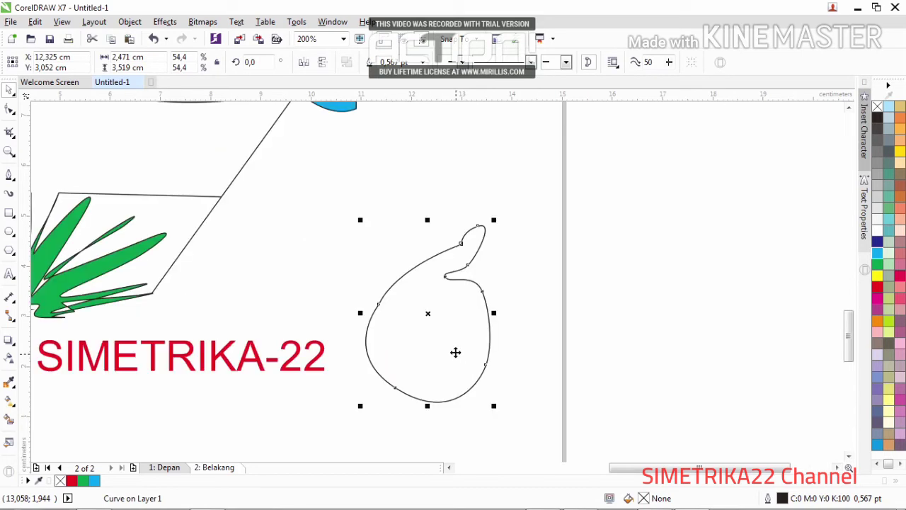
click(397, 298)
click(456, 318)
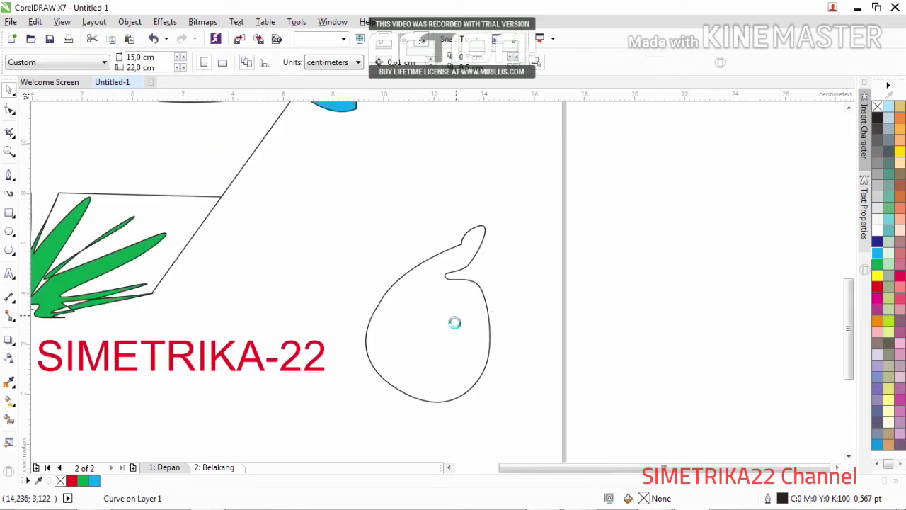
scroll(454, 319, down, 3)
click(453, 321)
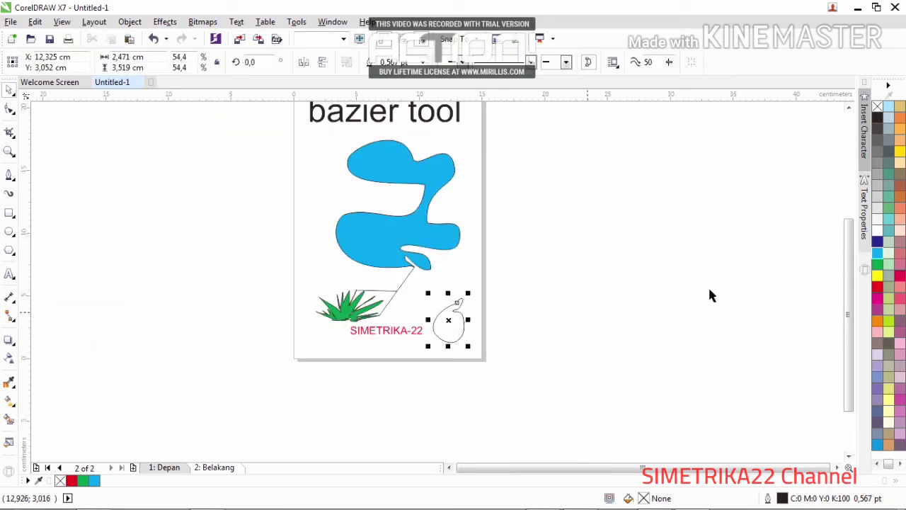
click(877, 297)
click(499, 338)
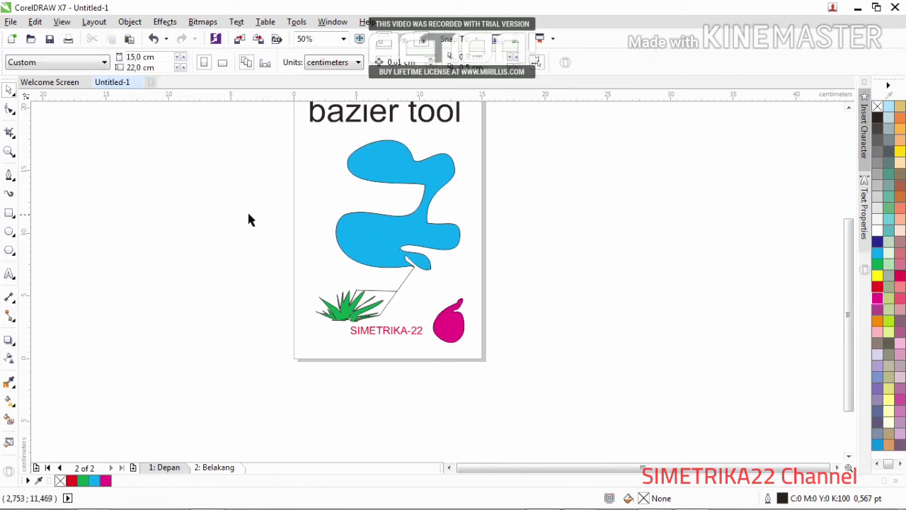
- Draw a closed, hand-like winding outline with the Pen tool beside the cyan shape's left side, about 5.8 by 5.9 cm
click(10, 175)
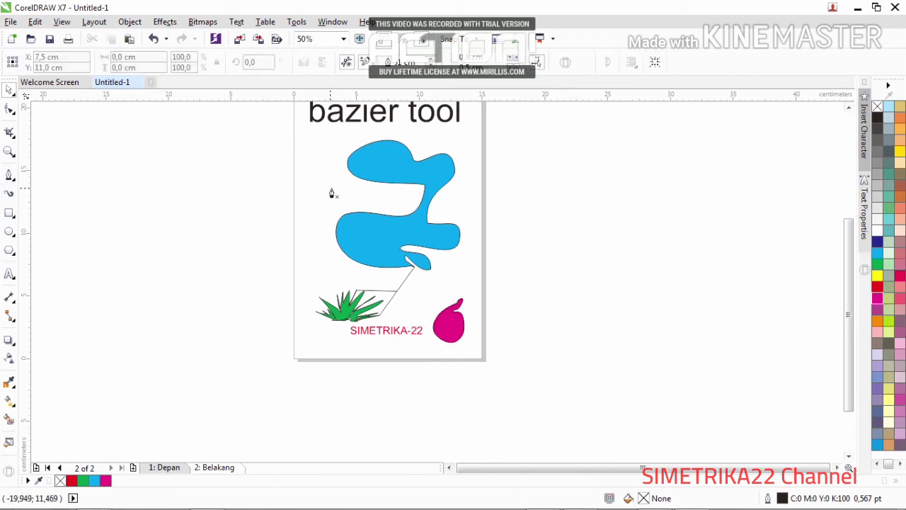
scroll(329, 187, up, 4)
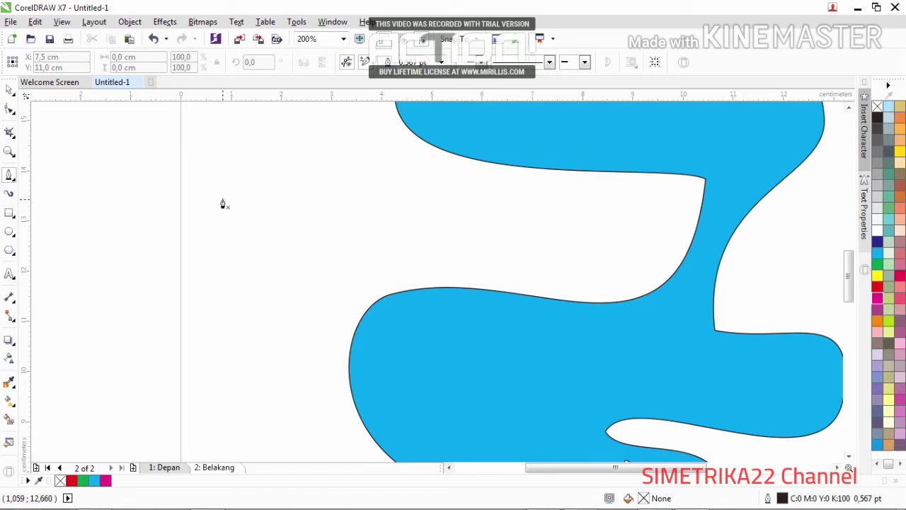
click(219, 229)
drag(317, 172, 380, 174)
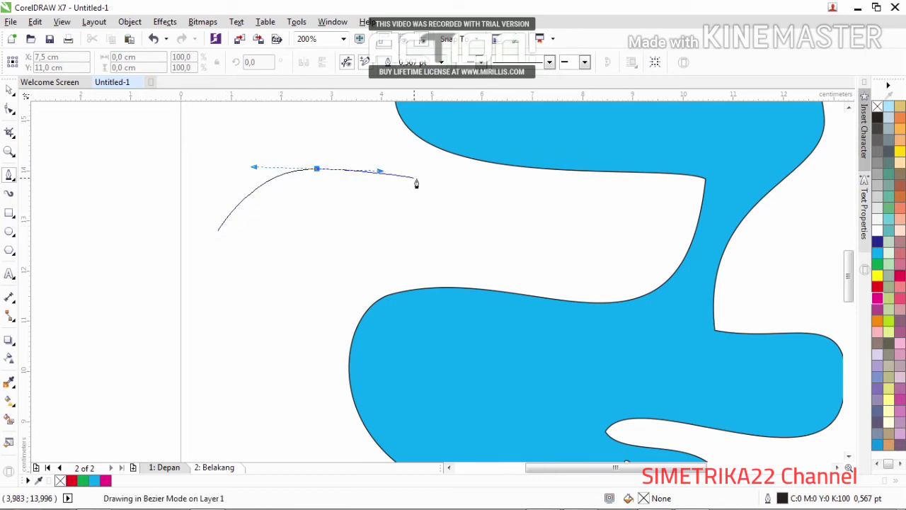
drag(368, 211, 412, 184)
drag(389, 147, 425, 143)
drag(461, 184, 465, 202)
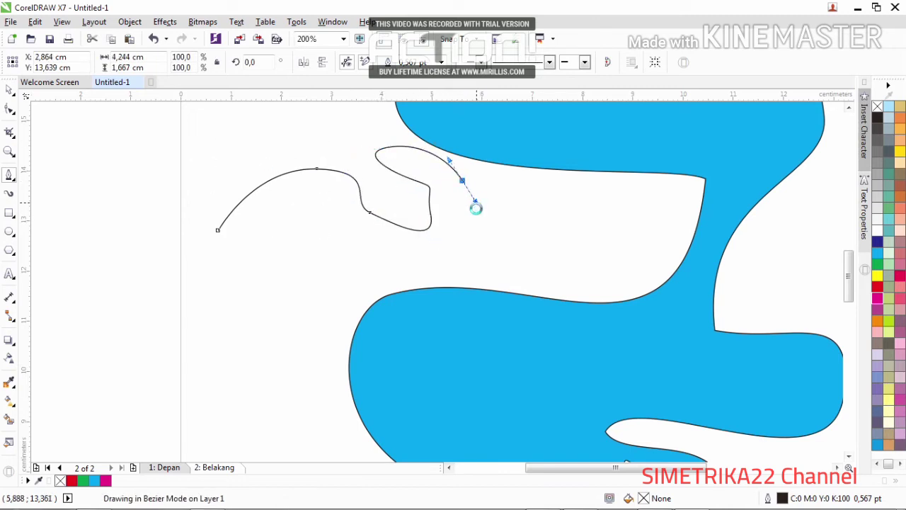
drag(467, 245, 454, 258)
drag(326, 249, 324, 259)
drag(324, 299, 330, 325)
drag(314, 356, 299, 396)
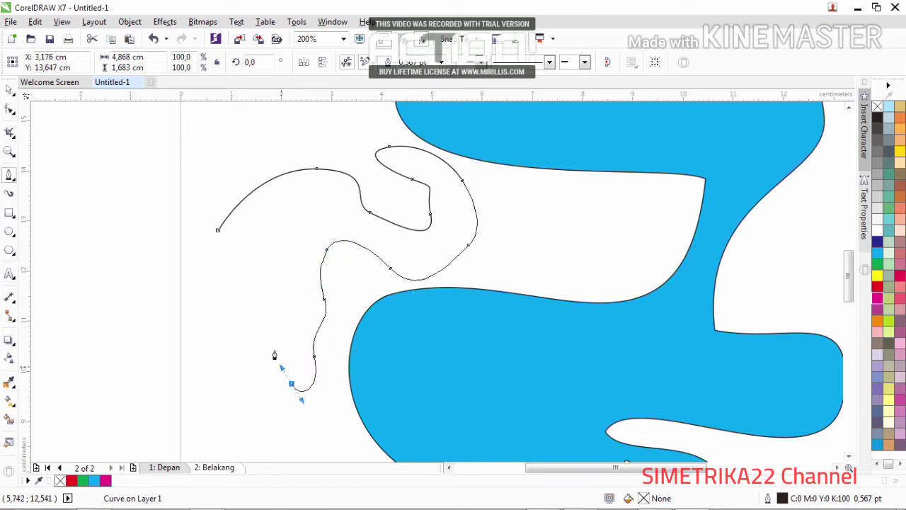
drag(256, 309, 247, 320)
drag(260, 387, 222, 350)
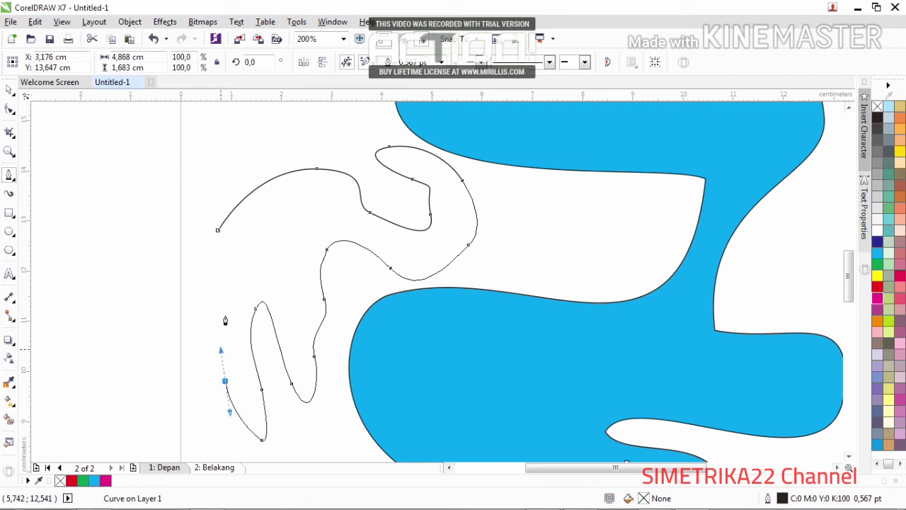
drag(224, 304, 192, 269)
click(196, 377)
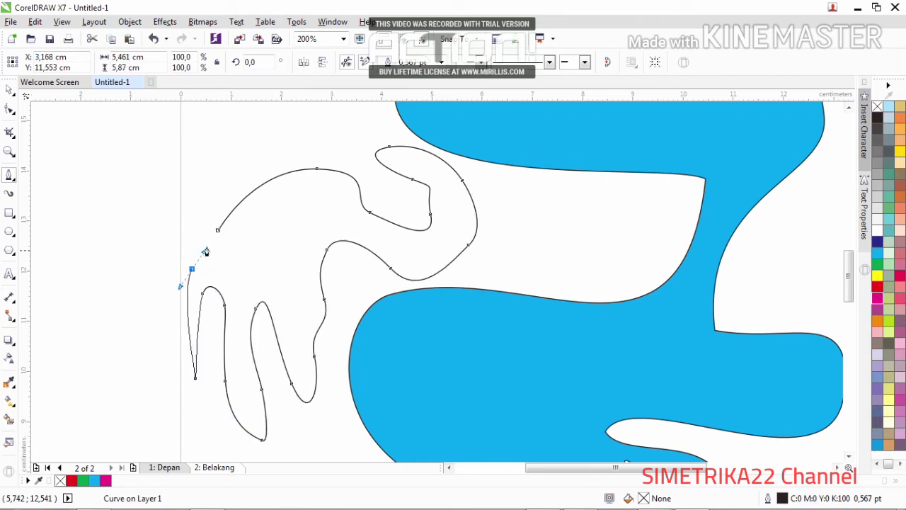
click(217, 230)
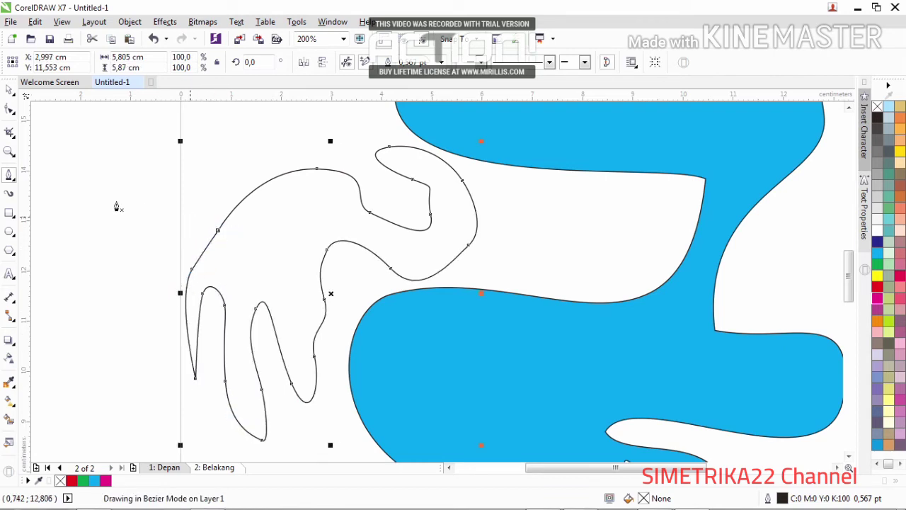
- Reshape the inner hook of the hand-like outline with the Shape tool, rounding the bend at its rightmost inner node
click(8, 92)
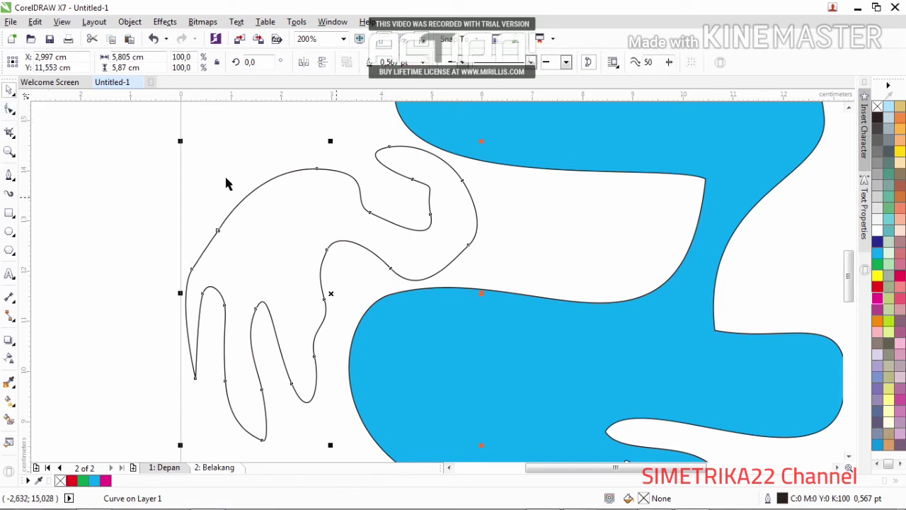
click(10, 109)
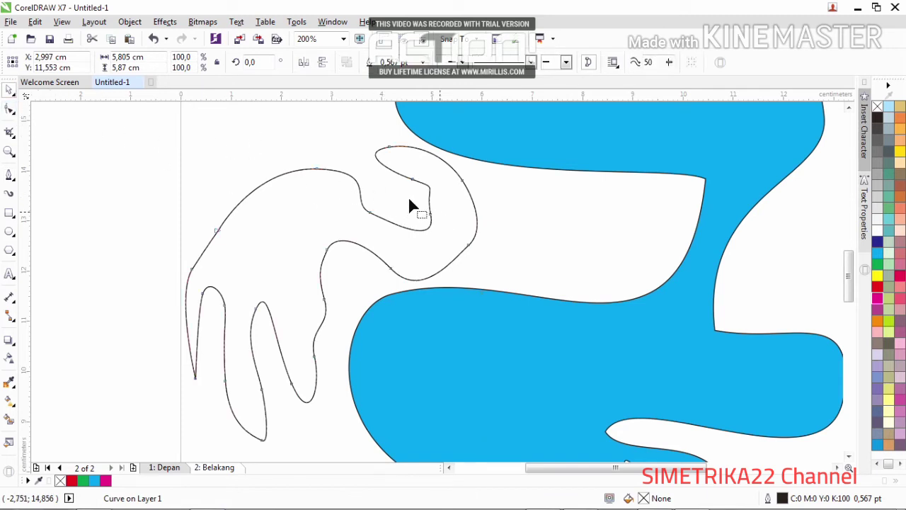
drag(410, 205, 427, 221)
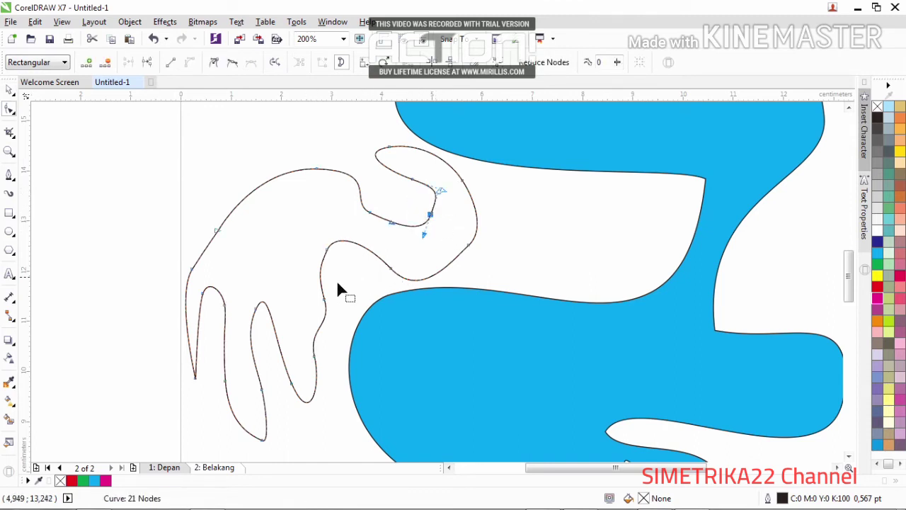
- Fill the hand-like shape with the grey-brown C:0 M:20 Y:20 K:60 and deselect it
click(878, 346)
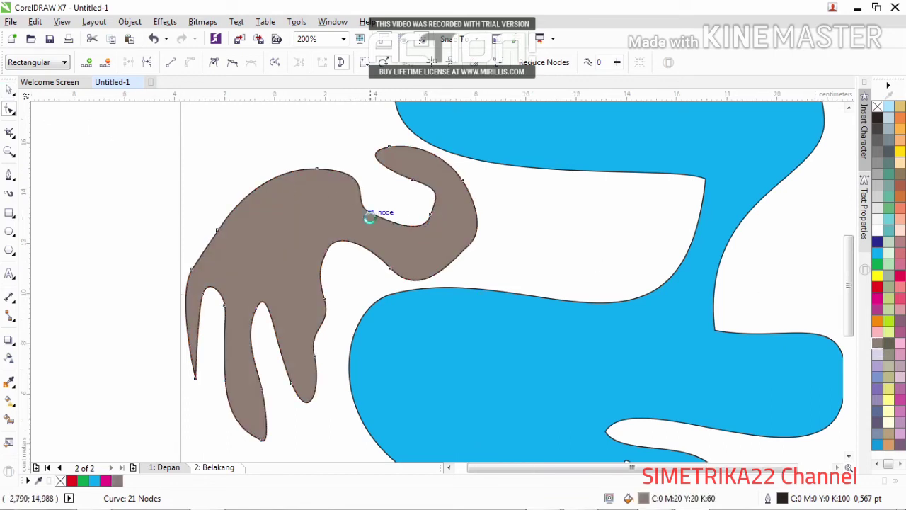
scroll(363, 208, down, 4)
key(space)
key(Escape)
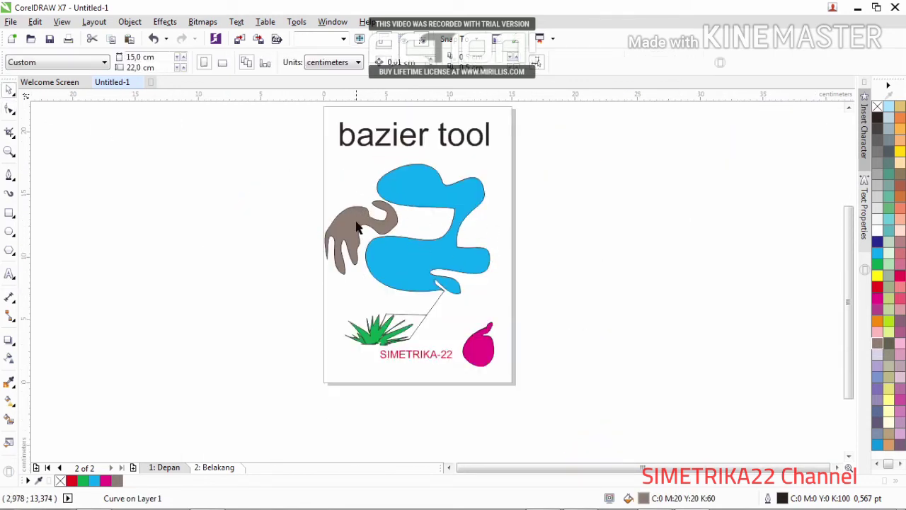
- Move the "bazier tool" title up about 0.5 cm and place a copy of it beyond the page's right edge
click(417, 144)
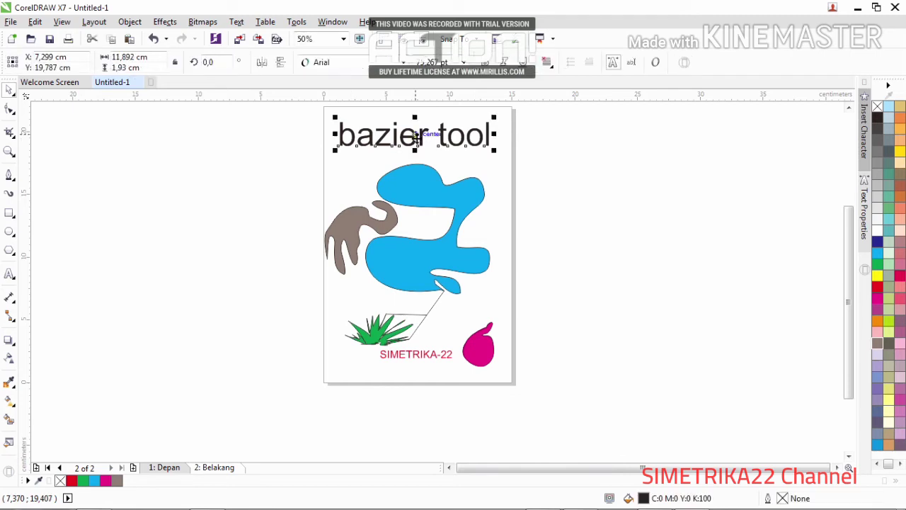
mouse_move(417, 144)
mouse_down()
mouse_move(415, 81)
mouse_move(416, 128)
mouse_up()
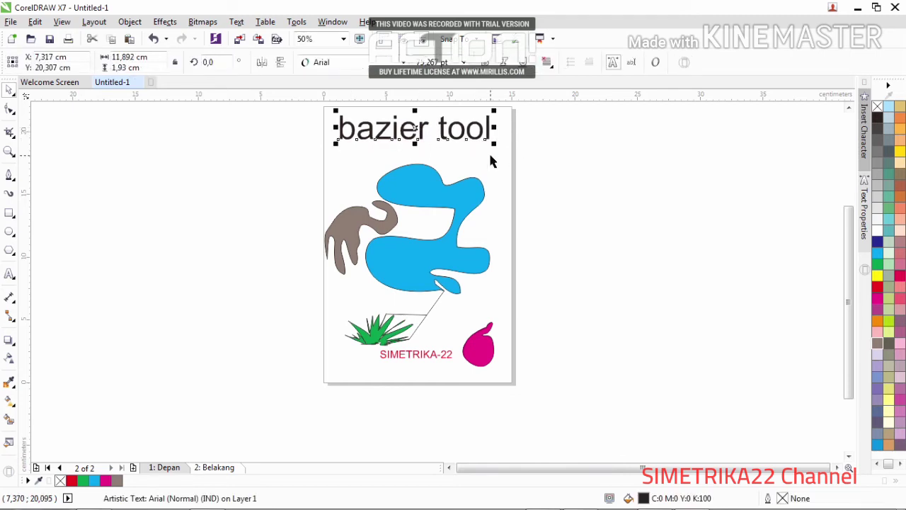
drag(420, 121, 581, 157)
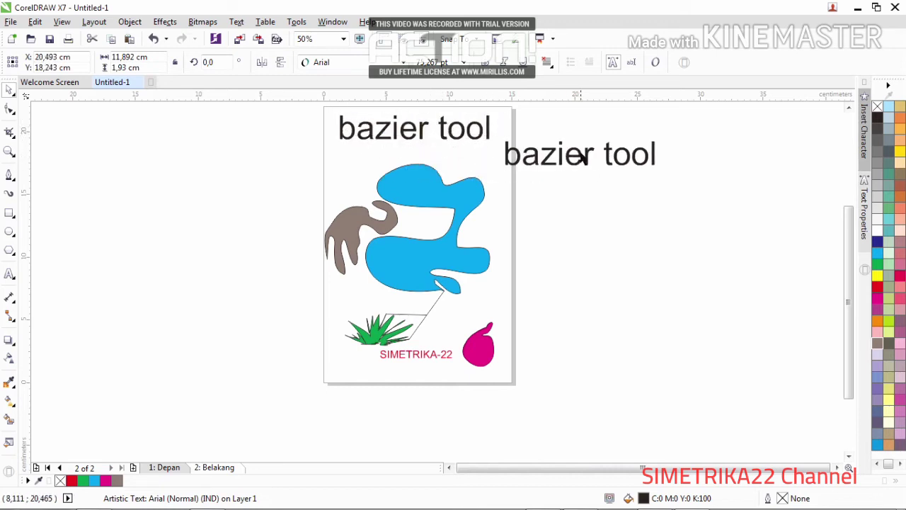
- Change the copied title's wording to "FREEHAND tool"
double_click(529, 157)
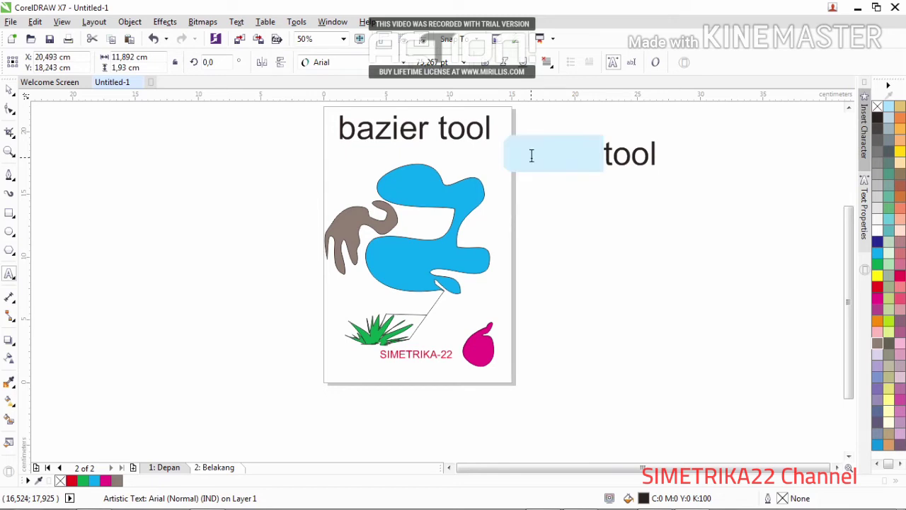
text(FREEHAND)
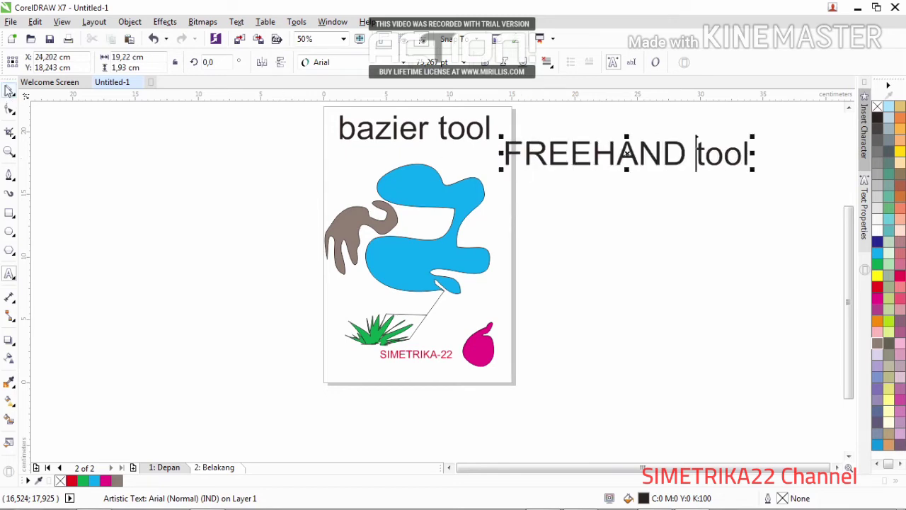
key(ctrl+space)
- Place a copy of the "bazier tool" title beyond the page's left edge and change its wording to "2 POINT tool"
click(412, 138)
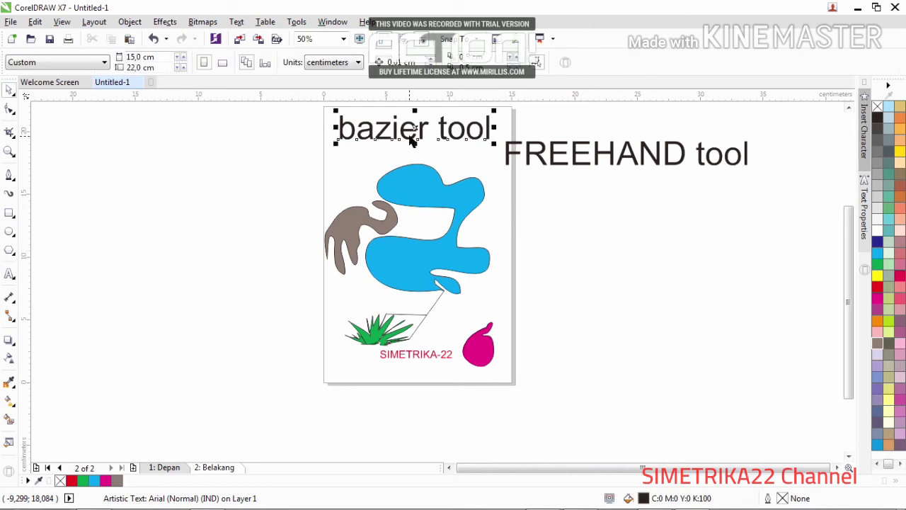
drag(412, 137, 236, 160)
double_click(233, 162)
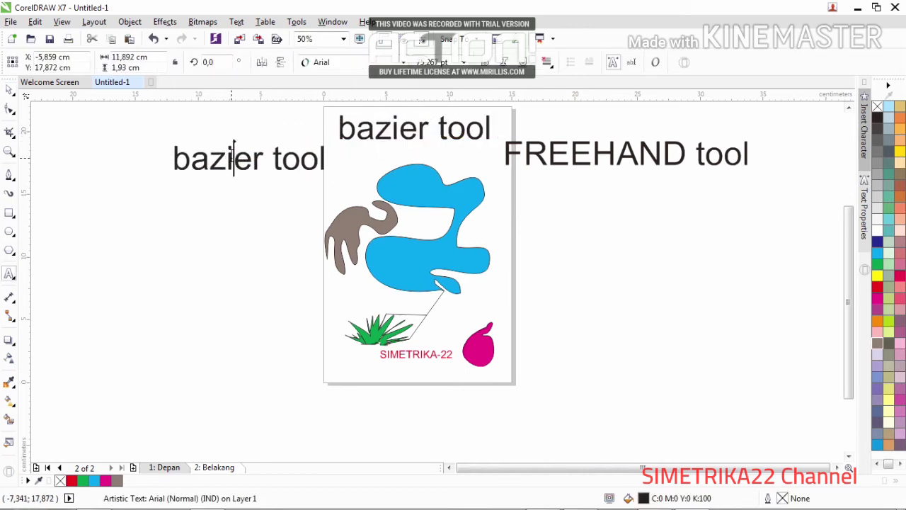
double_click(234, 160)
text(2 POIN)
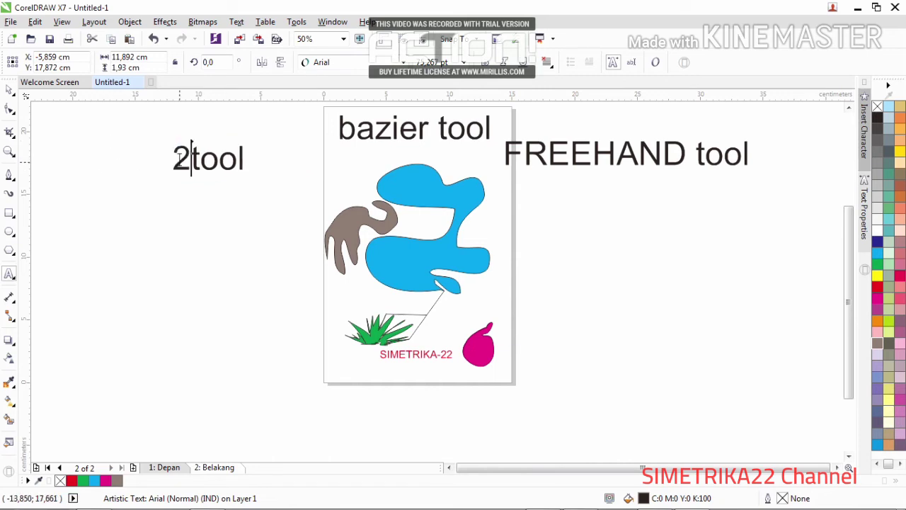
text(T)
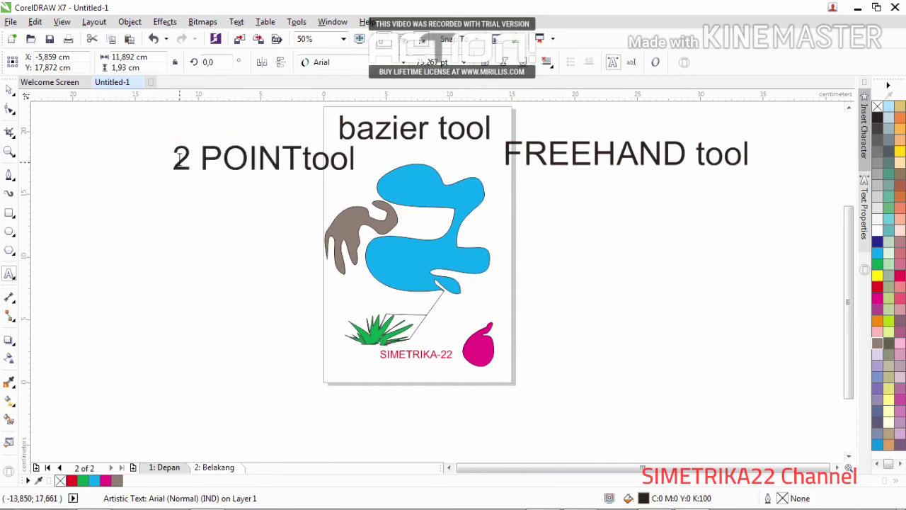
click(9, 90)
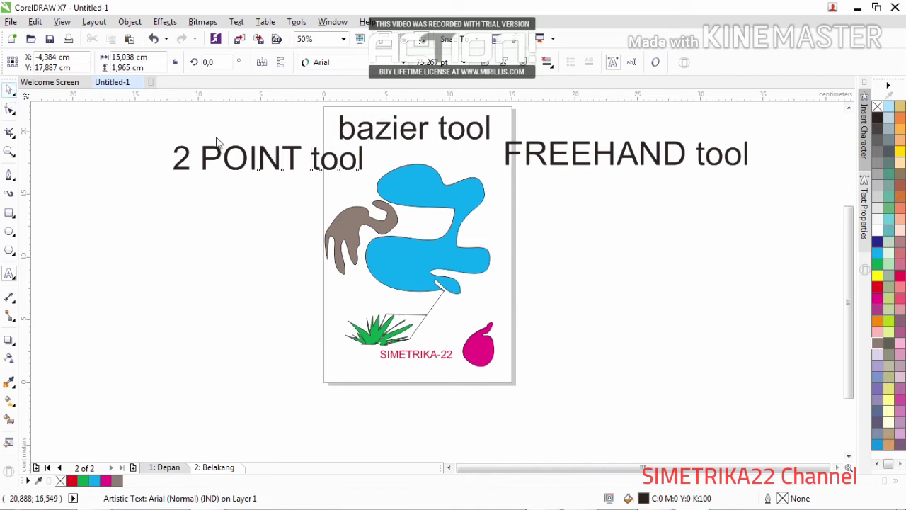
- Add a "PEN tool" title directly below "FREEHAND tool" by copying the "2 POINT tool" title and rewording it
drag(273, 169, 618, 219)
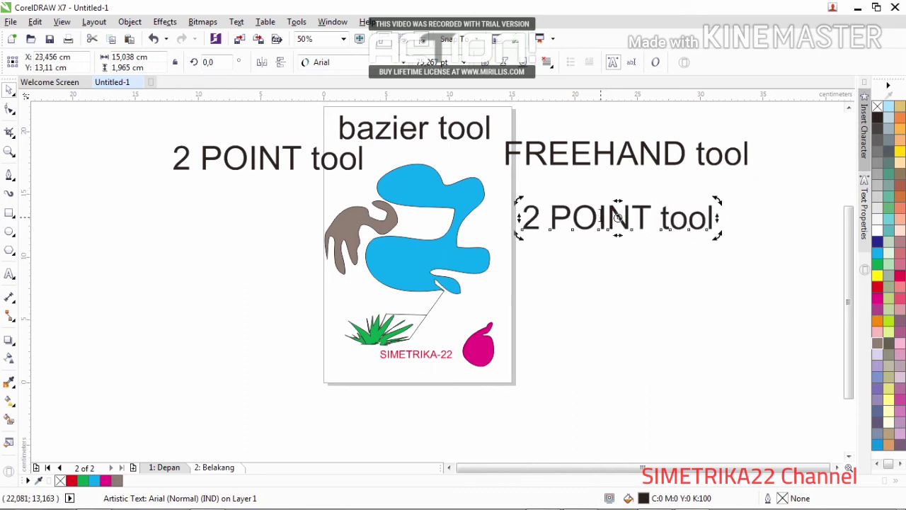
double_click(601, 216)
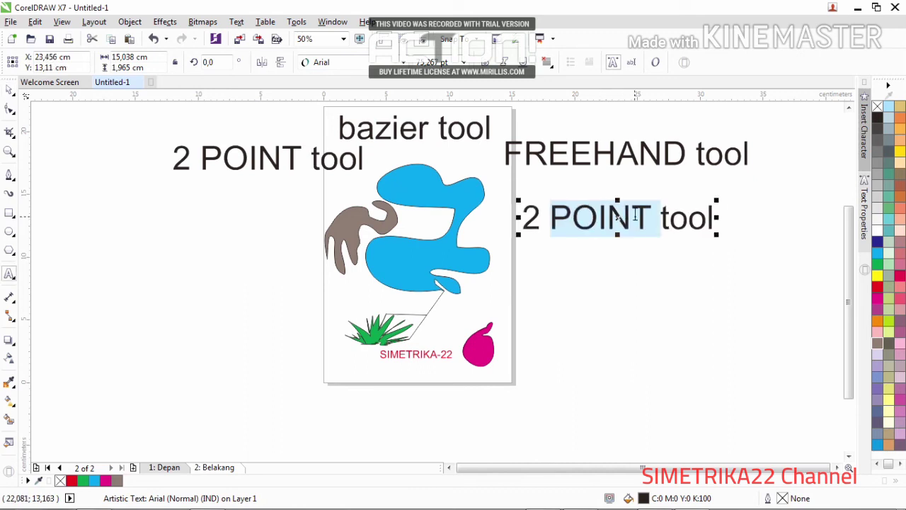
drag(651, 217, 506, 221)
text(PEN)
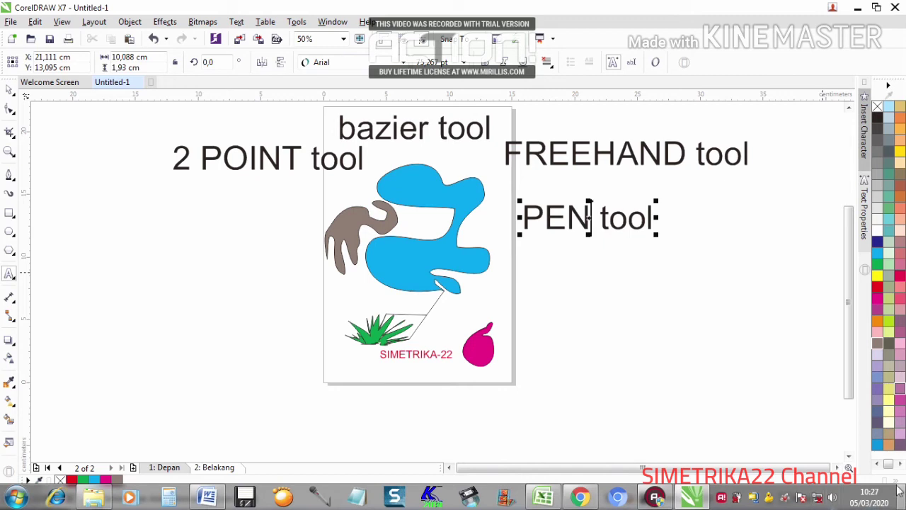
key(Escape)
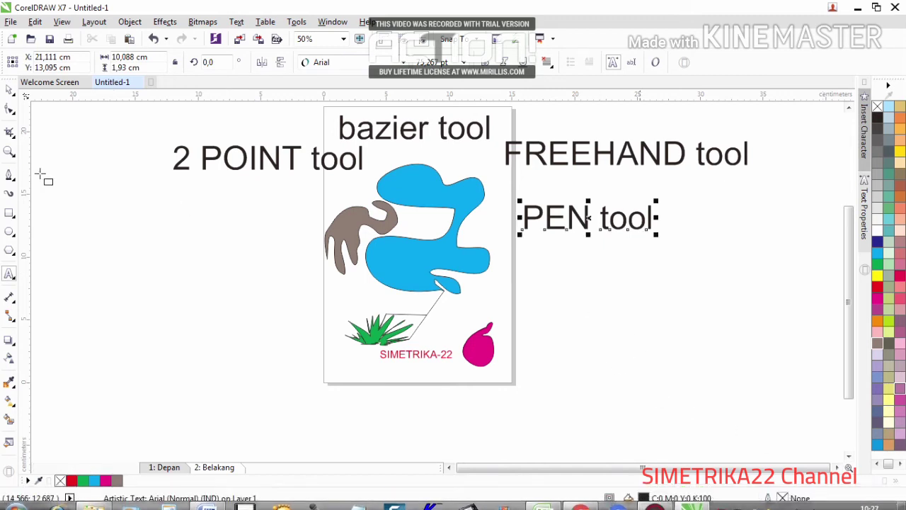
click(9, 90)
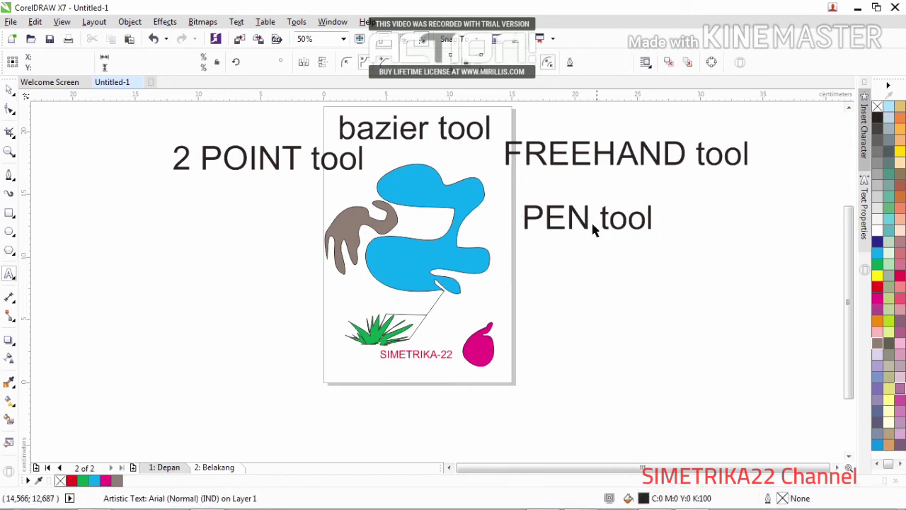
drag(586, 227, 572, 190)
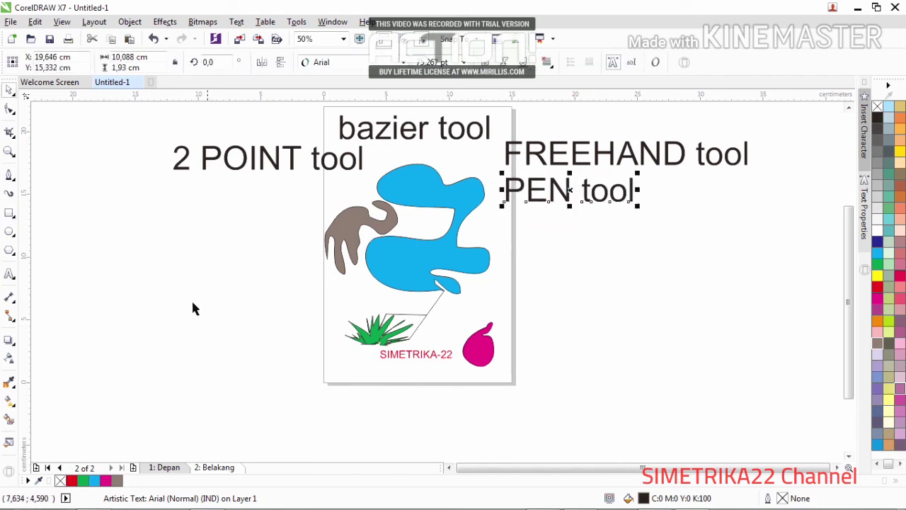
- Draw a closed house shape about 3.6 by 1.5 cm with the Freehand tool below "bazier tool" and fill it with C:100 M:100 Y:0 K:0
click(12, 179)
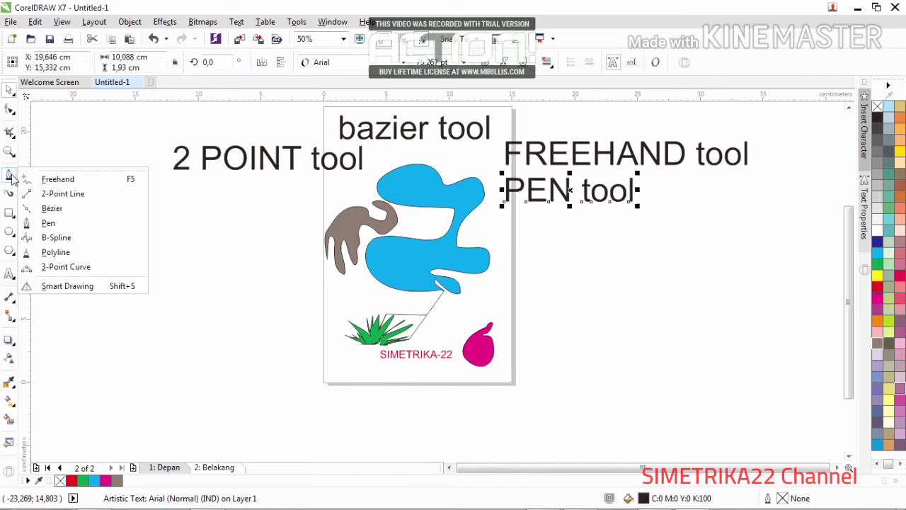
click(54, 179)
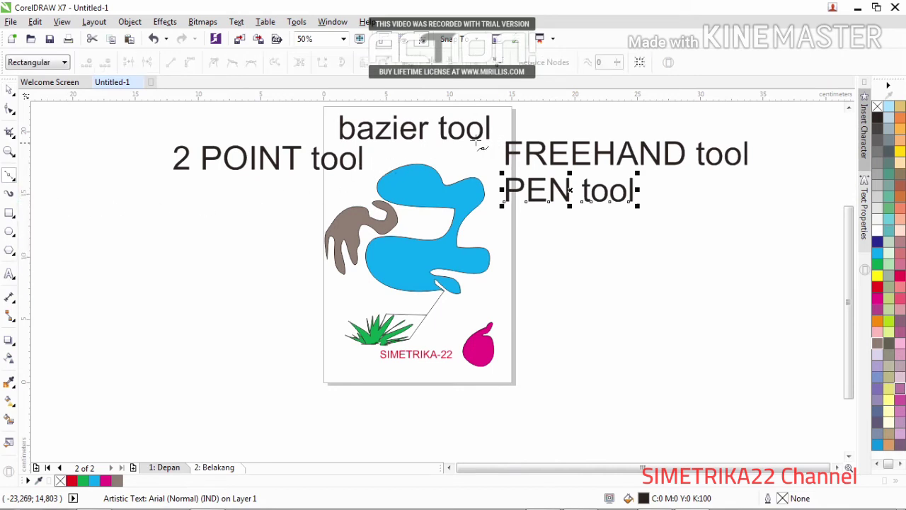
scroll(433, 145, up, 3)
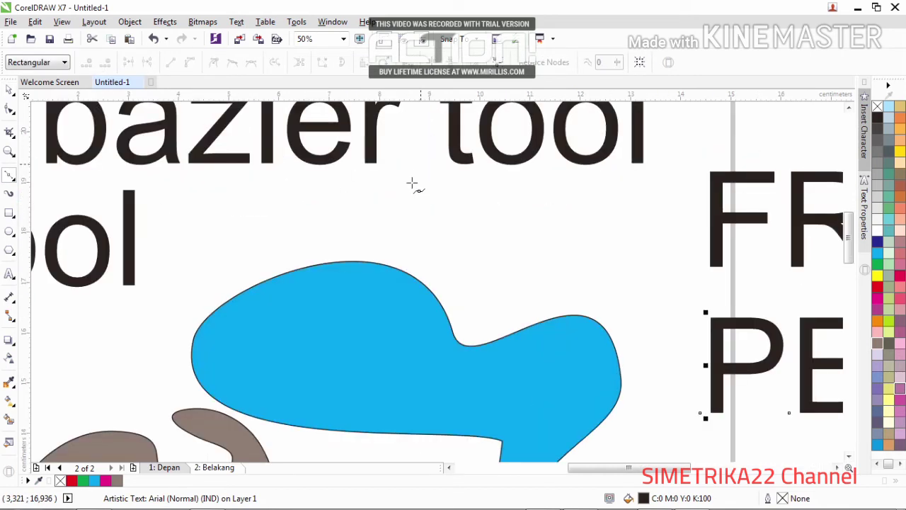
click(445, 261)
double_click(446, 220)
click(409, 221)
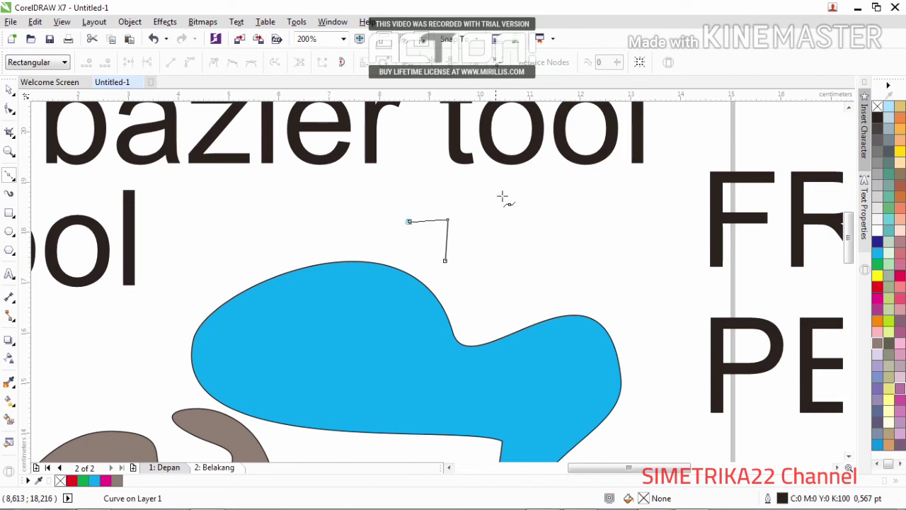
click(506, 192)
click(591, 231)
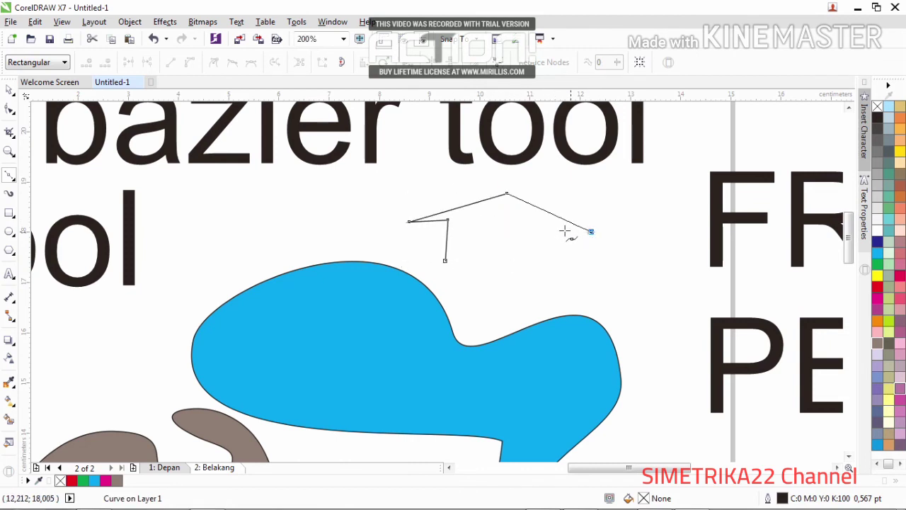
click(551, 266)
click(529, 266)
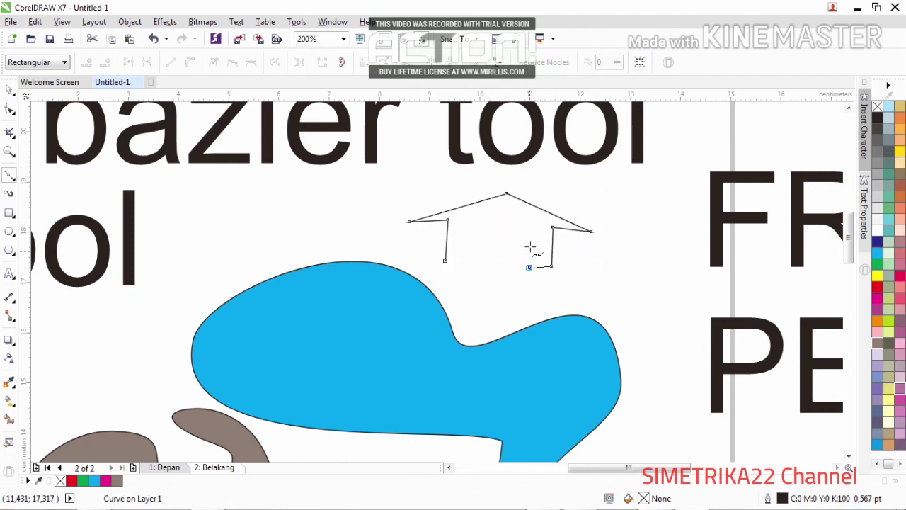
click(445, 260)
scroll(444, 259, down, 4)
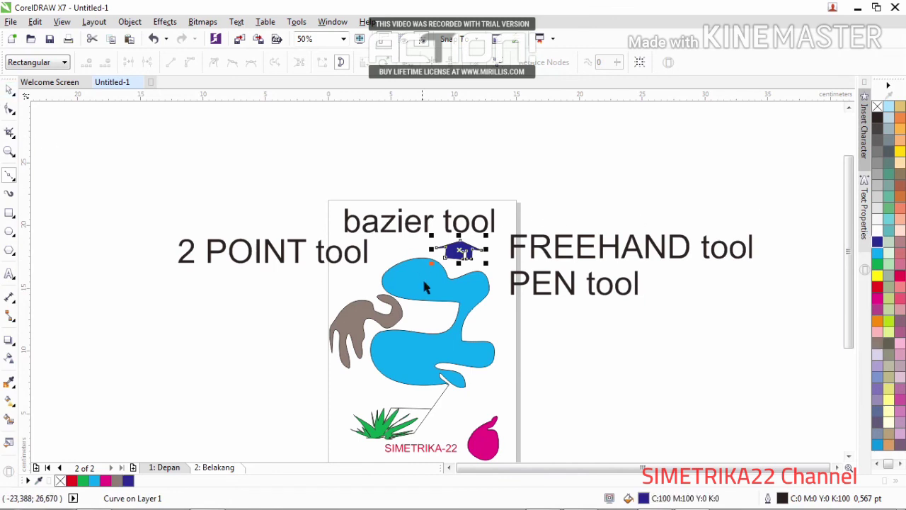
key(space)
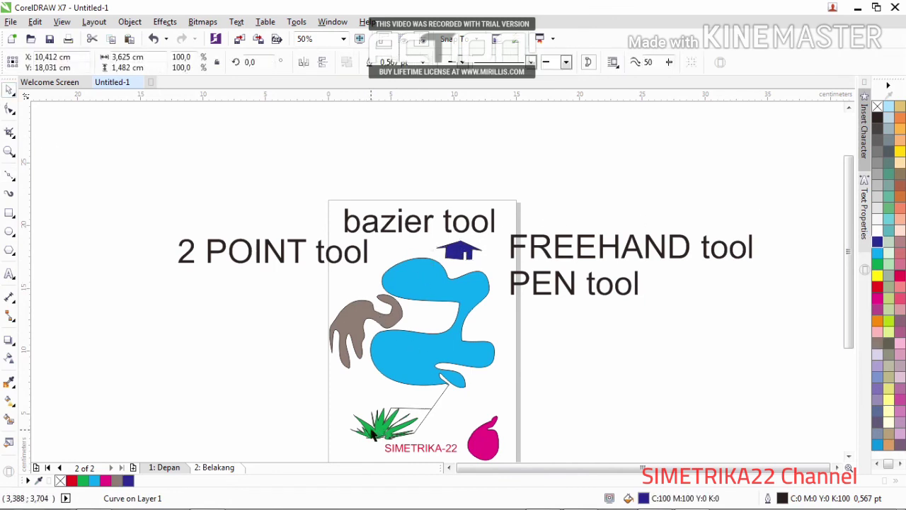
- Examine the green grass shape, the straight lines beside it and the magenta pear-like shape by selecting each in turn
click(371, 433)
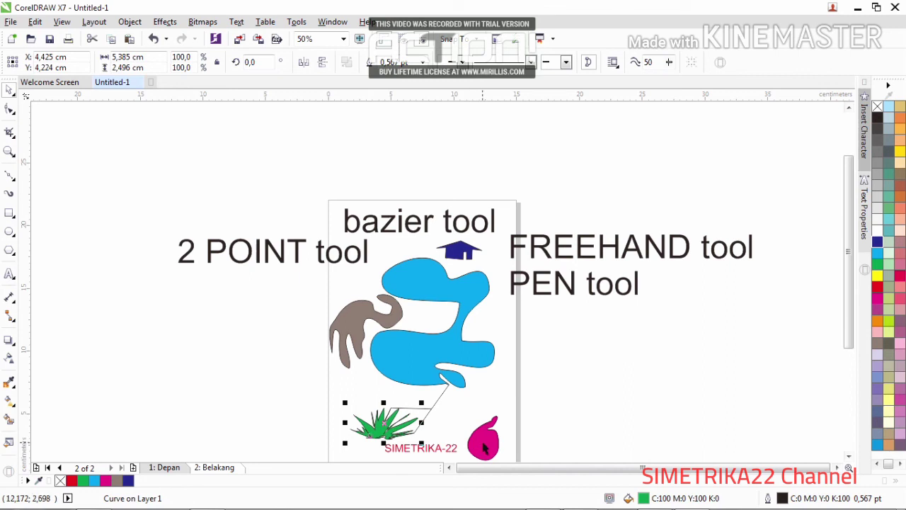
click(416, 414)
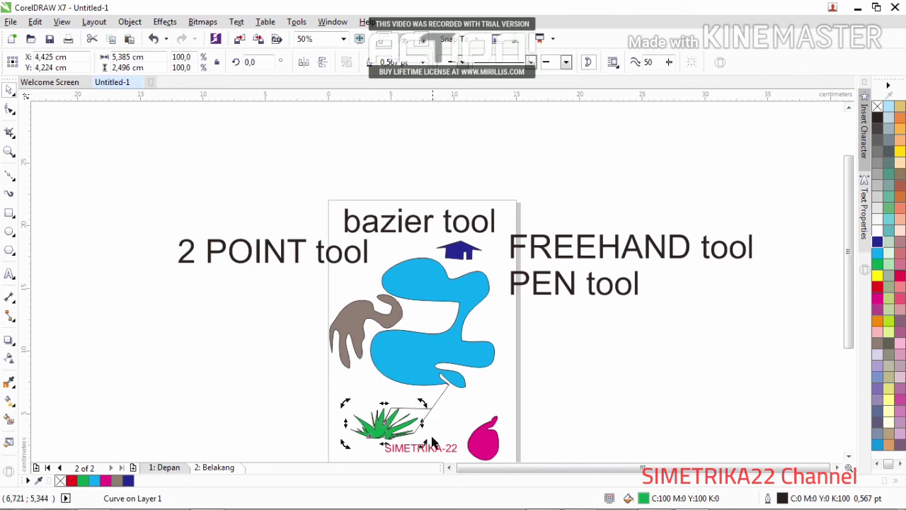
click(425, 412)
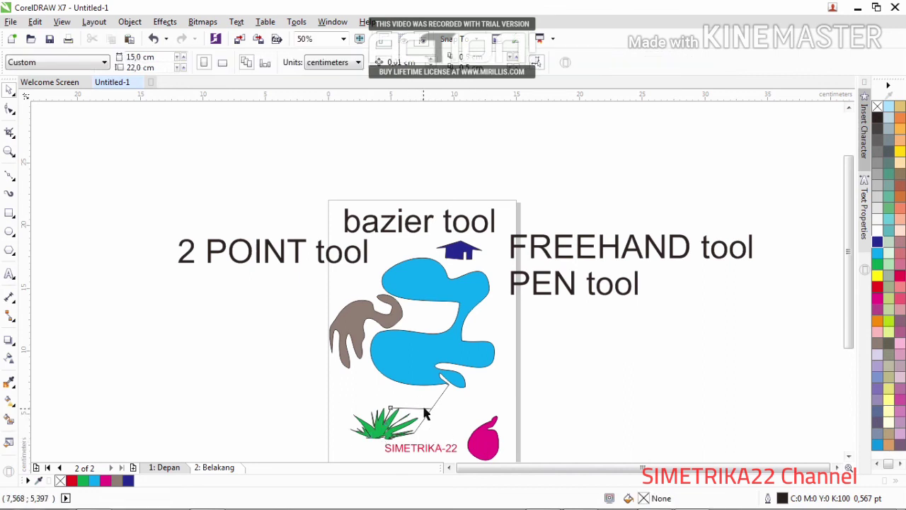
click(425, 412)
scroll(417, 428, up, 5)
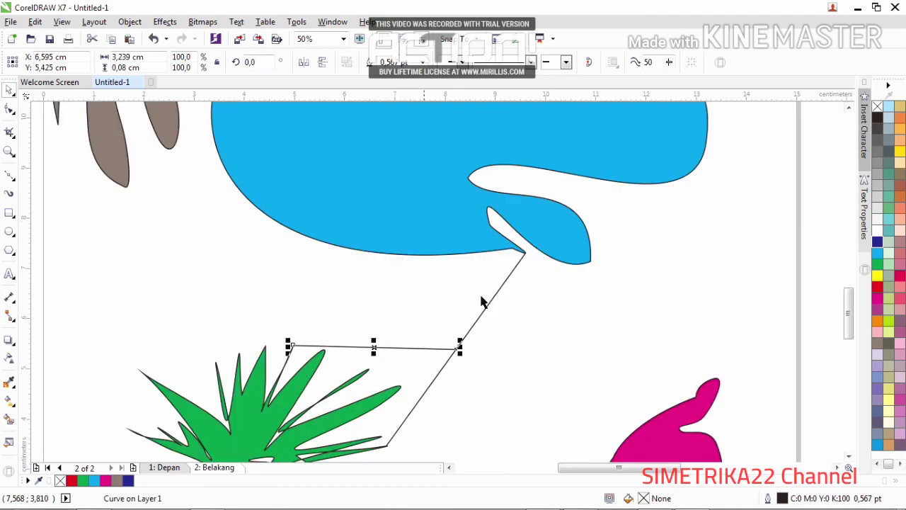
scroll(518, 299, down, 3)
click(506, 304)
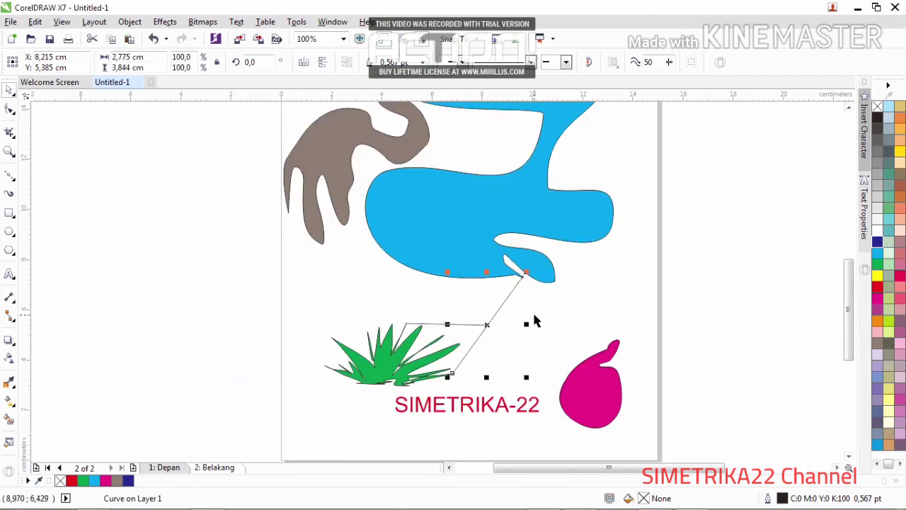
scroll(532, 318, down, 2)
click(561, 356)
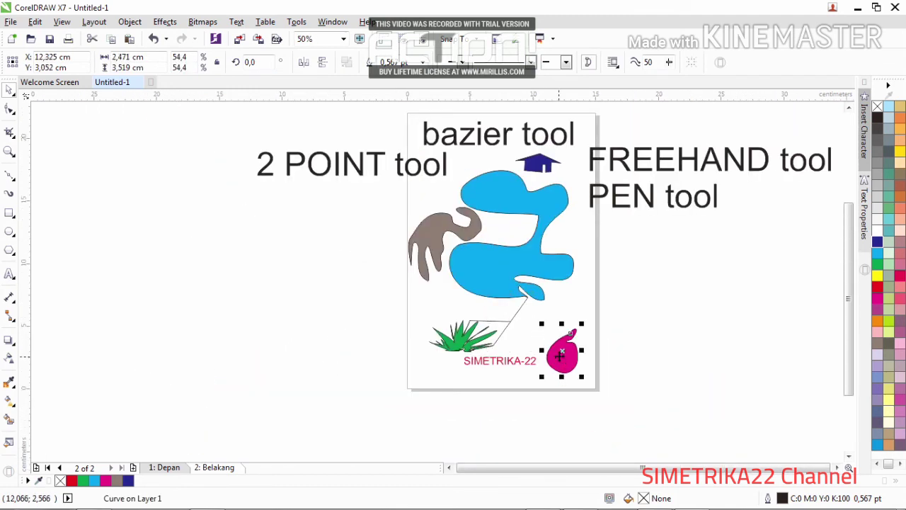
click(341, 289)
scroll(339, 288, down, 2)
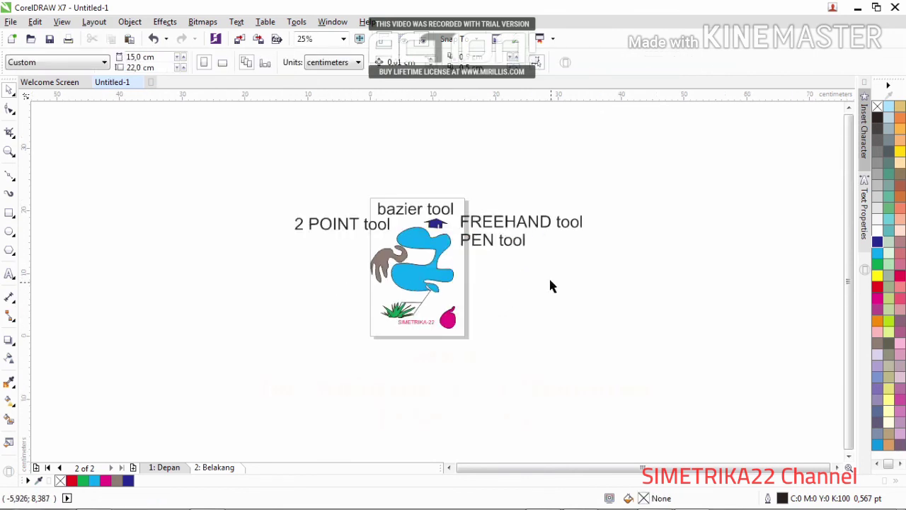
scroll(551, 285, up, 2)
scroll(551, 283, down, 2)
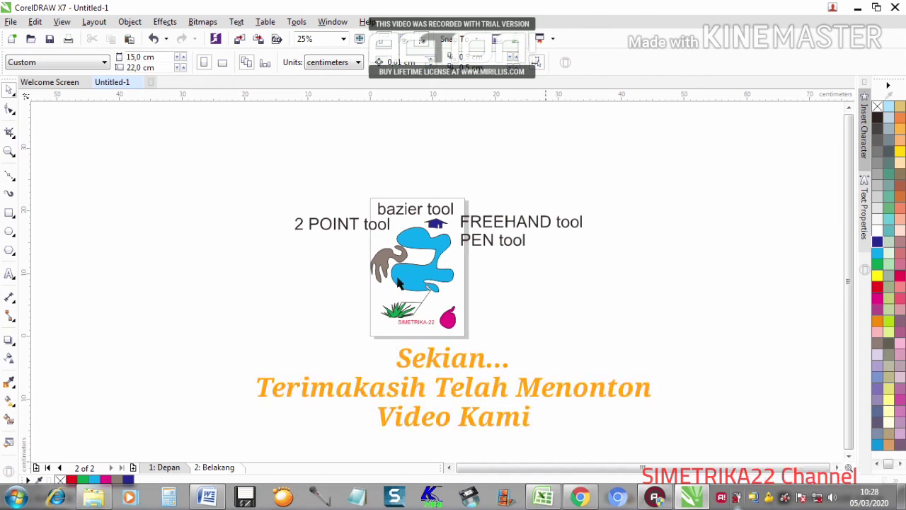
click(17, 181)
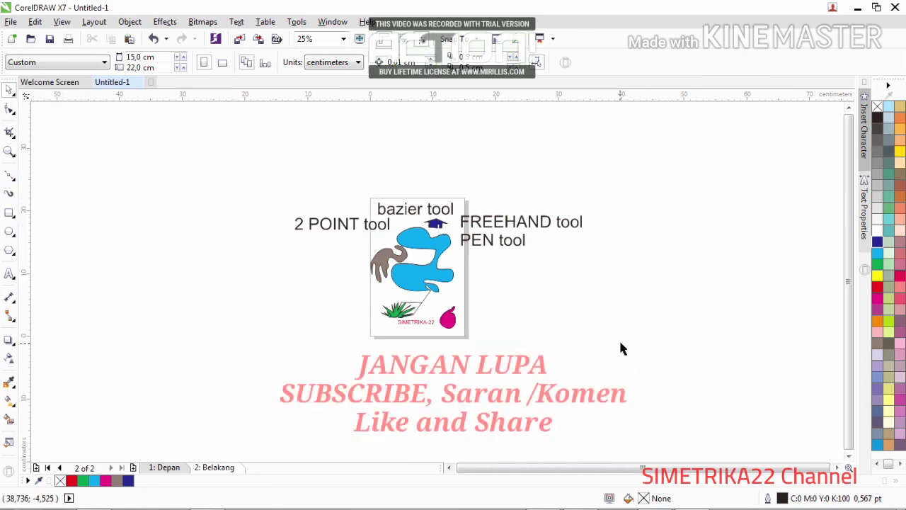
scroll(407, 310, up, 2)
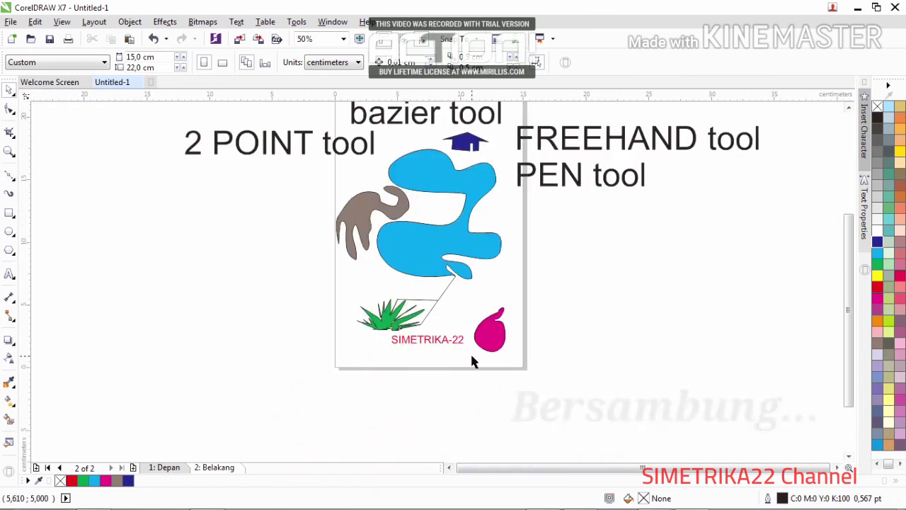
scroll(469, 352, up, 4)
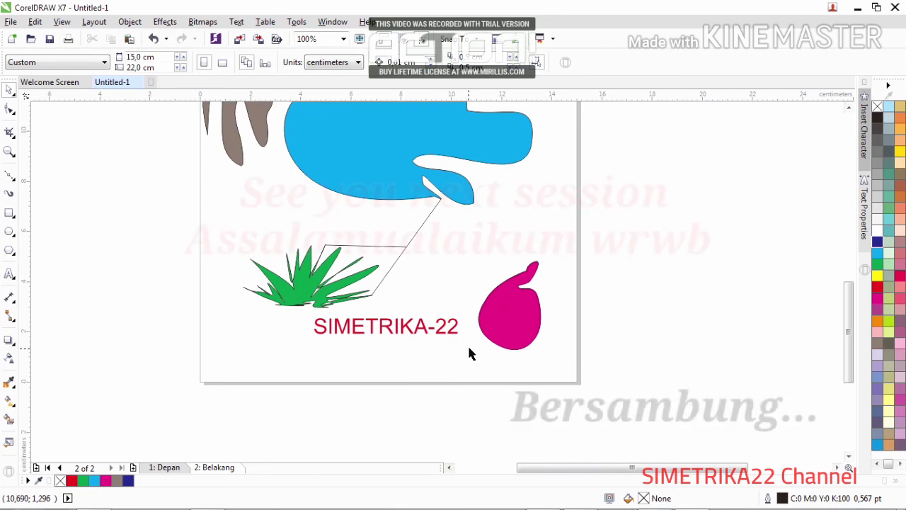